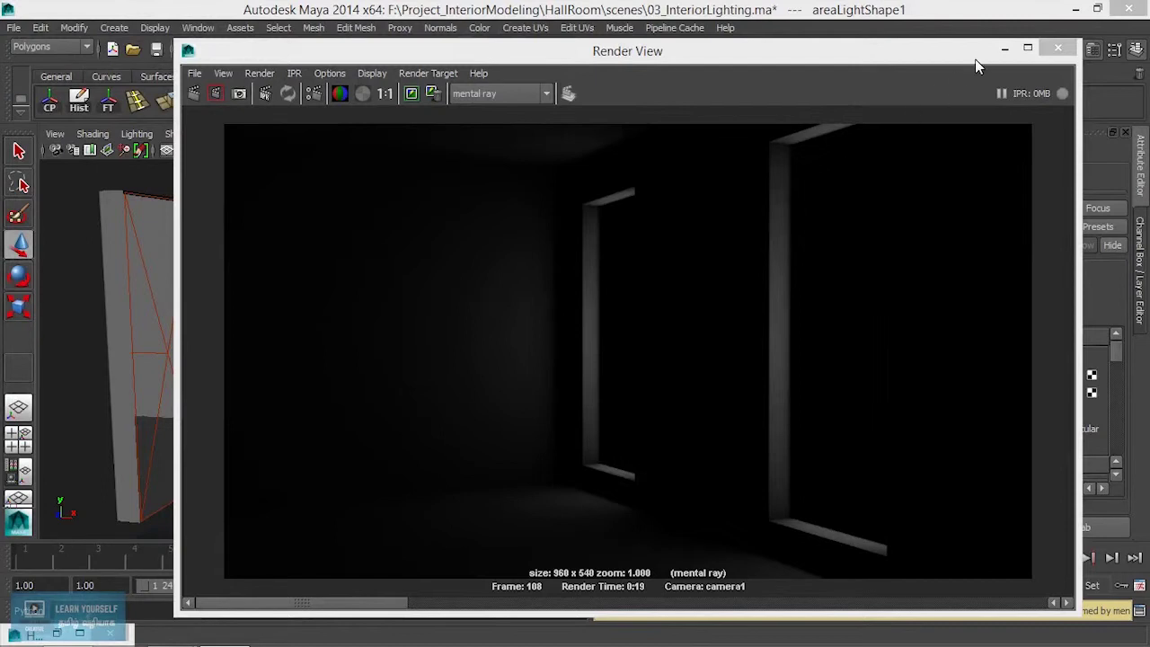
Minimize the dark test render so the HallRoom scene and area light attributes show again.
left_click(1005, 49)
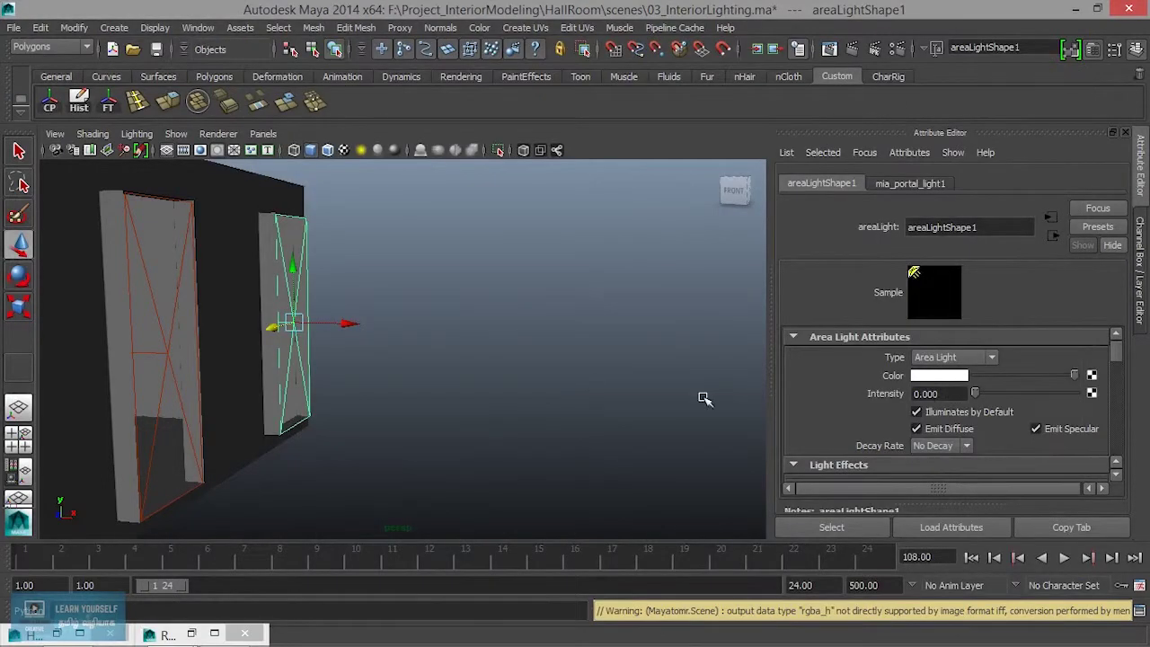
Set mia_portal_light1's Intensity Multiplier to 10, then restore Render View and keep the current image.
left_click(938, 185)
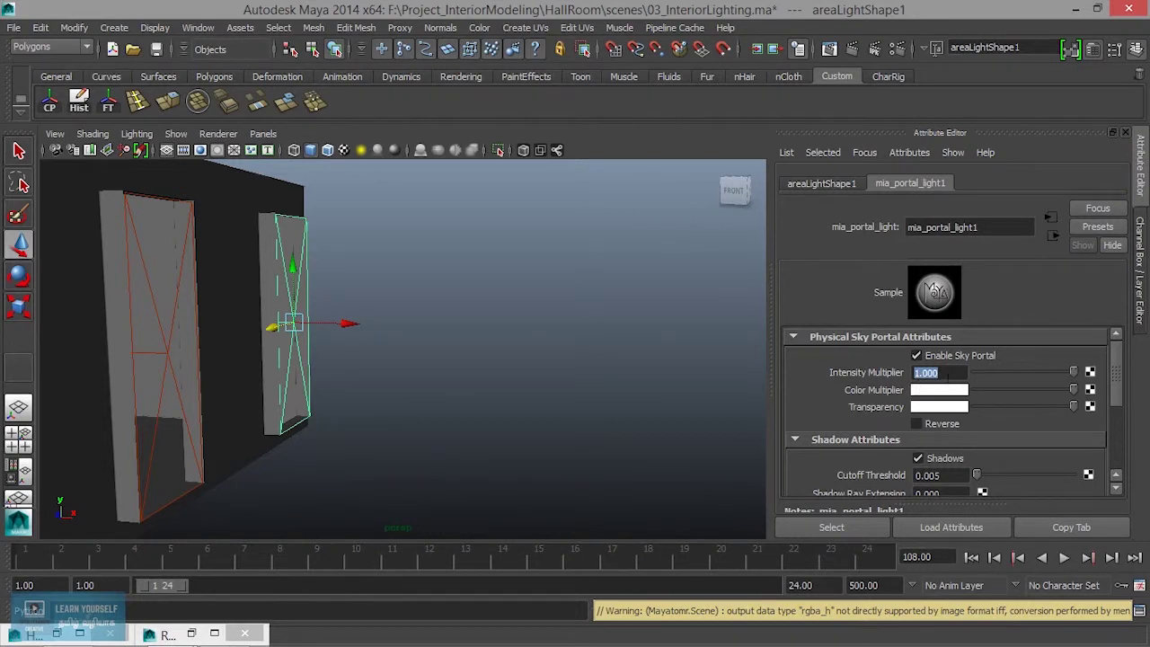
left_click(950, 372)
type("10")
key("Return")
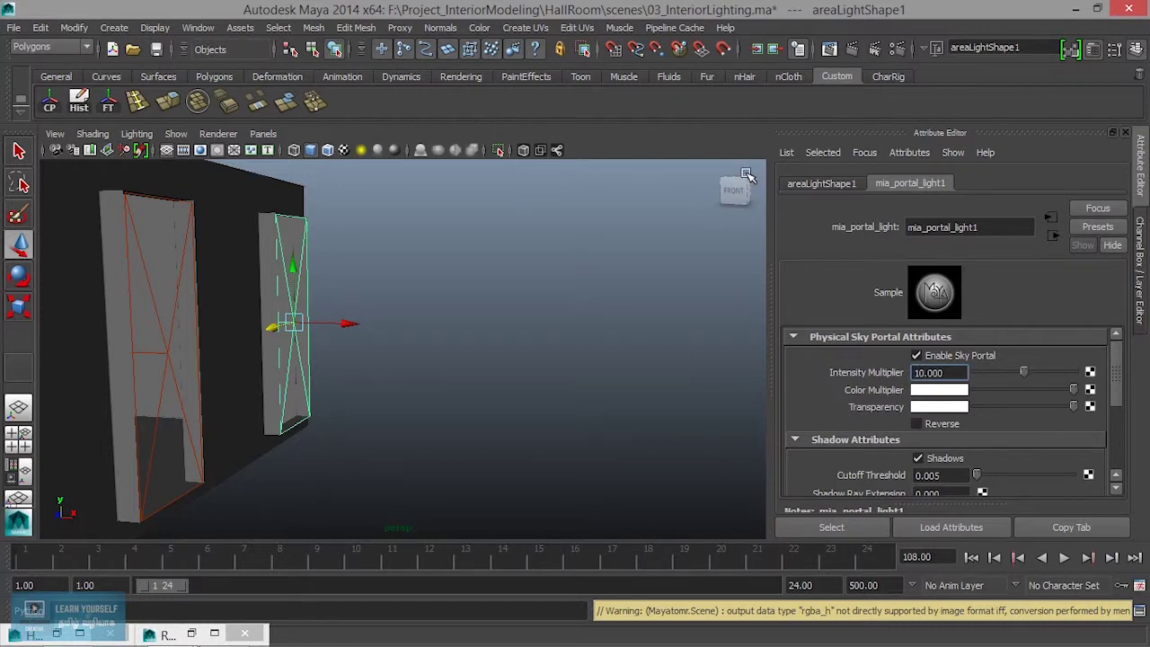
left_click(800, 49)
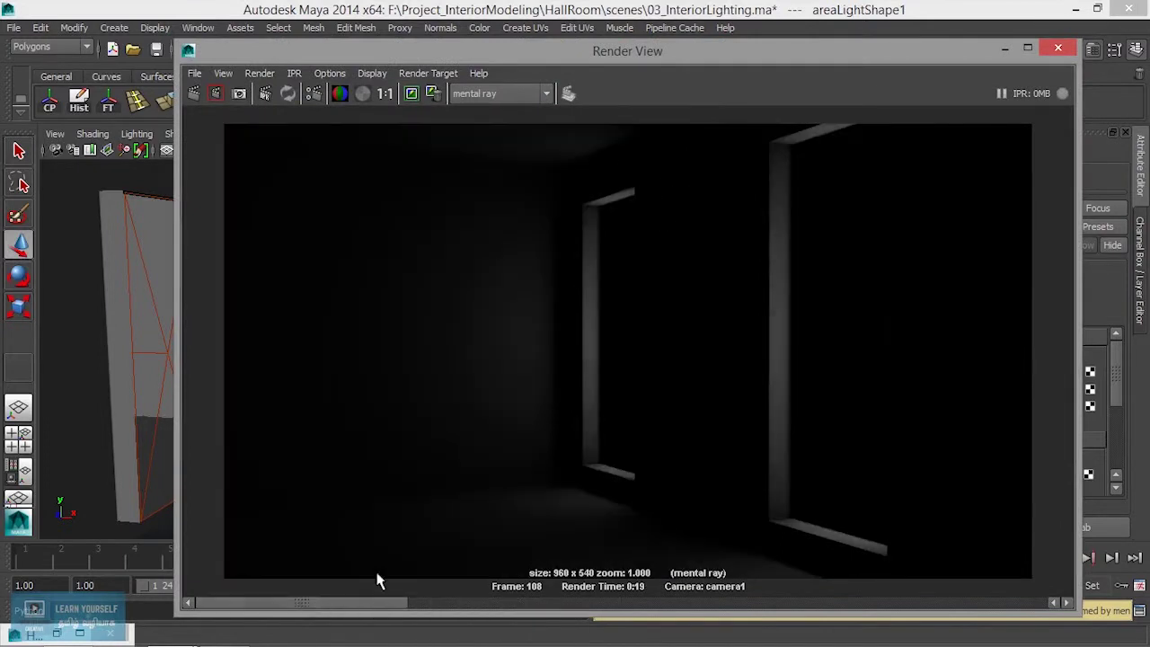
left_click(411, 93)
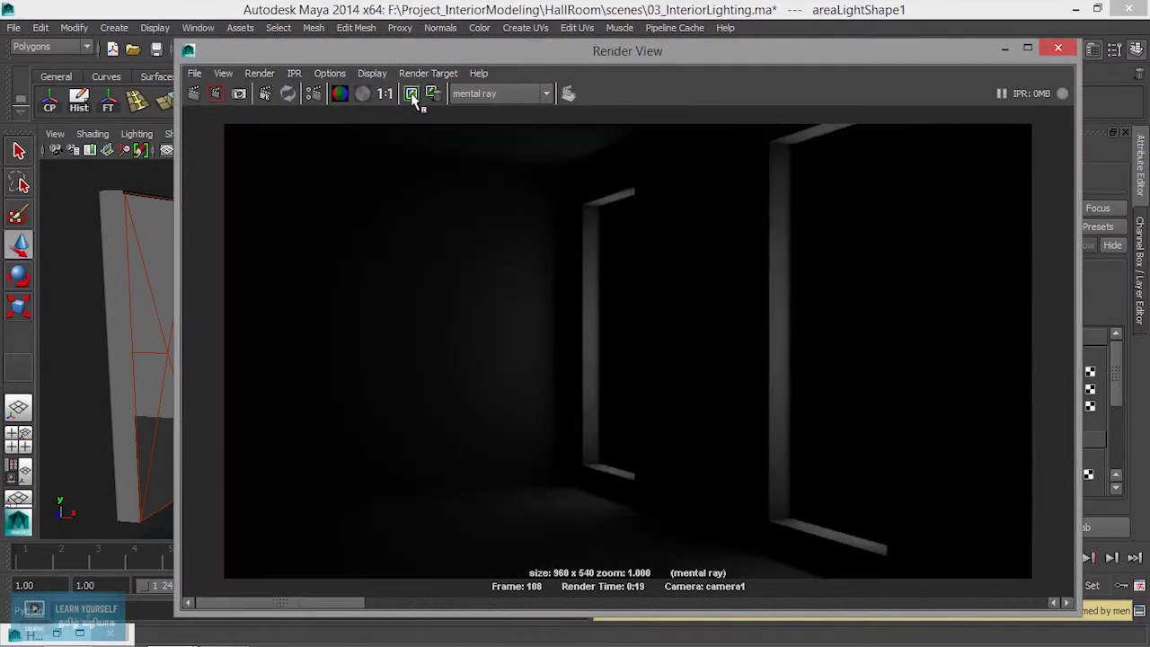
Render the brighter room, compare it with the kept dark image, then select the left window's areaLight2.
left_click(192, 95)
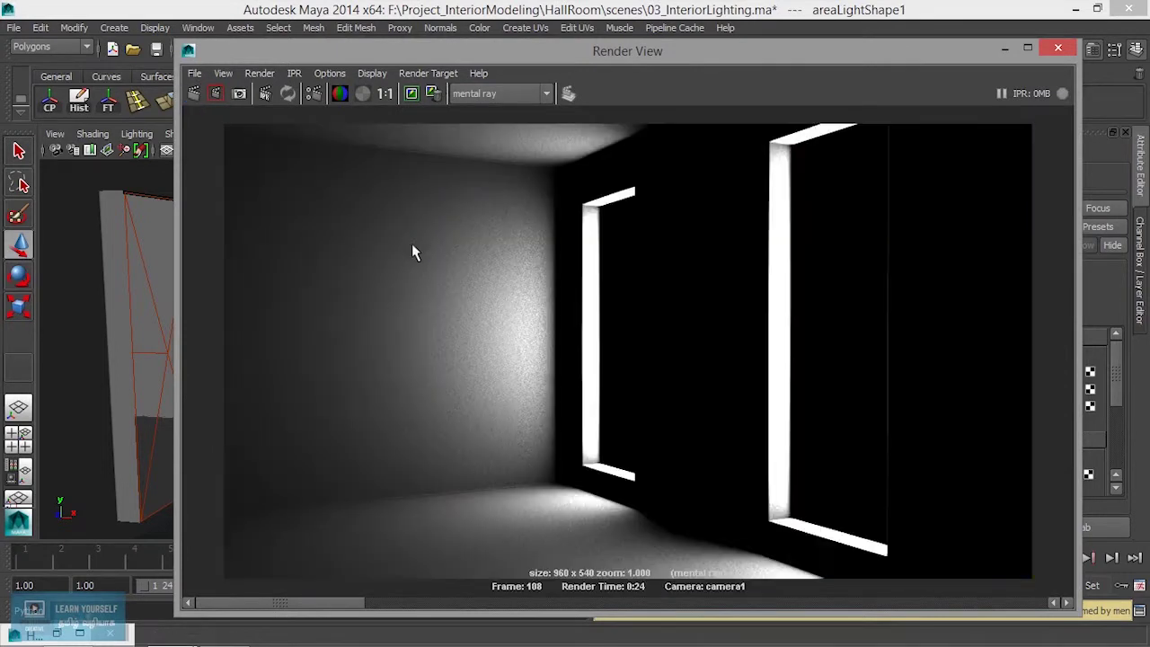
left_click(386, 602)
mouse_move(386, 600)
left_mouse_down()
mouse_move(453, 601)
mouse_move(365, 595)
mouse_move(442, 588)
mouse_move(395, 593)
left_mouse_up()
left_click(1014, 43)
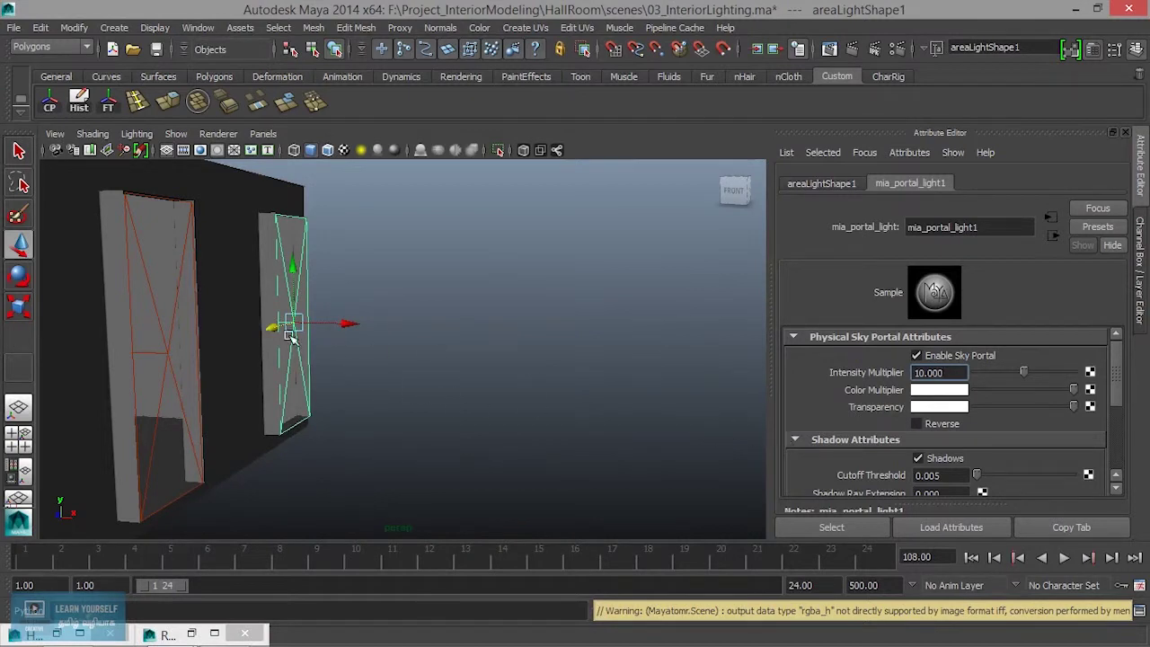
left_click(183, 310)
Zoom the viewport and browse areaLight2's connected node tabs in the Attribute Editor.
scroll(890, 411, "down", 1)
scroll(890, 411, "down", 3)
scroll(925, 427, "down", 2)
scroll(930, 426, "down", 2)
scroll(930, 426, "up", 1)
scroll(930, 426, "down", 2)
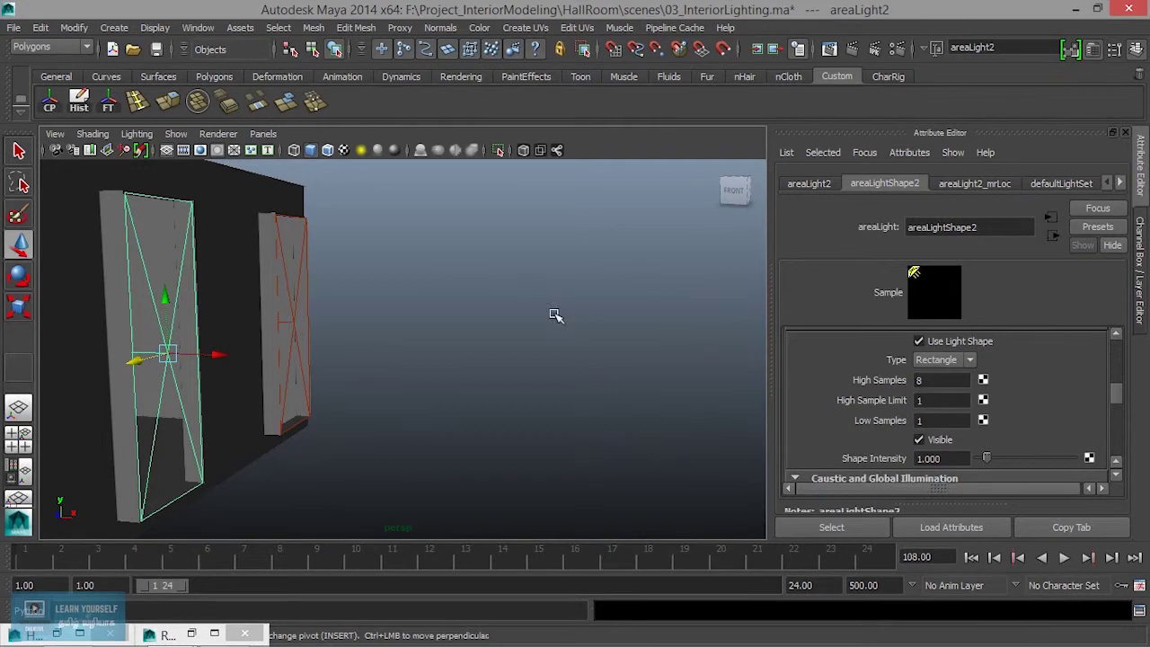
left_click(1018, 183)
left_click(1040, 184)
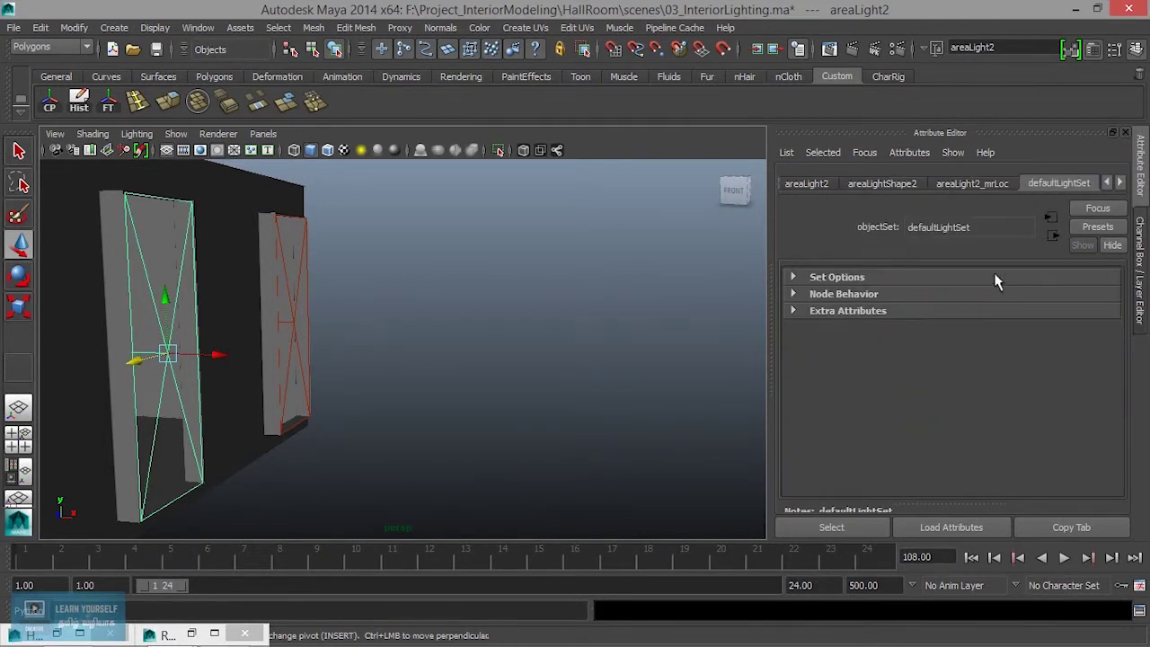
left_click(901, 185)
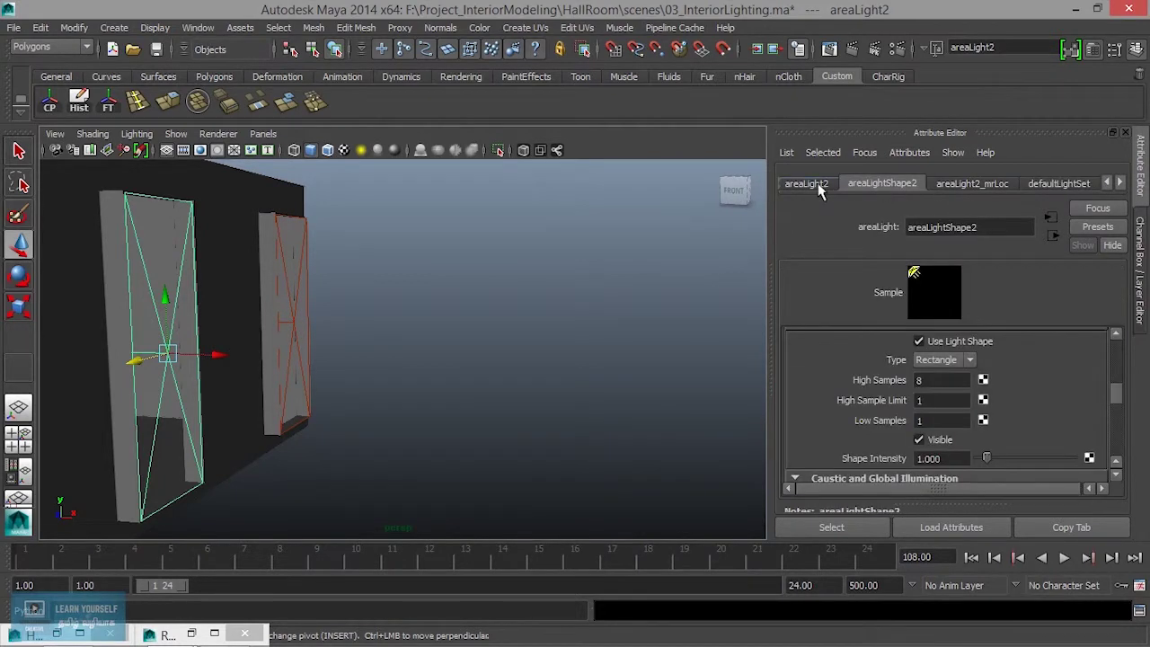
left_click(807, 184)
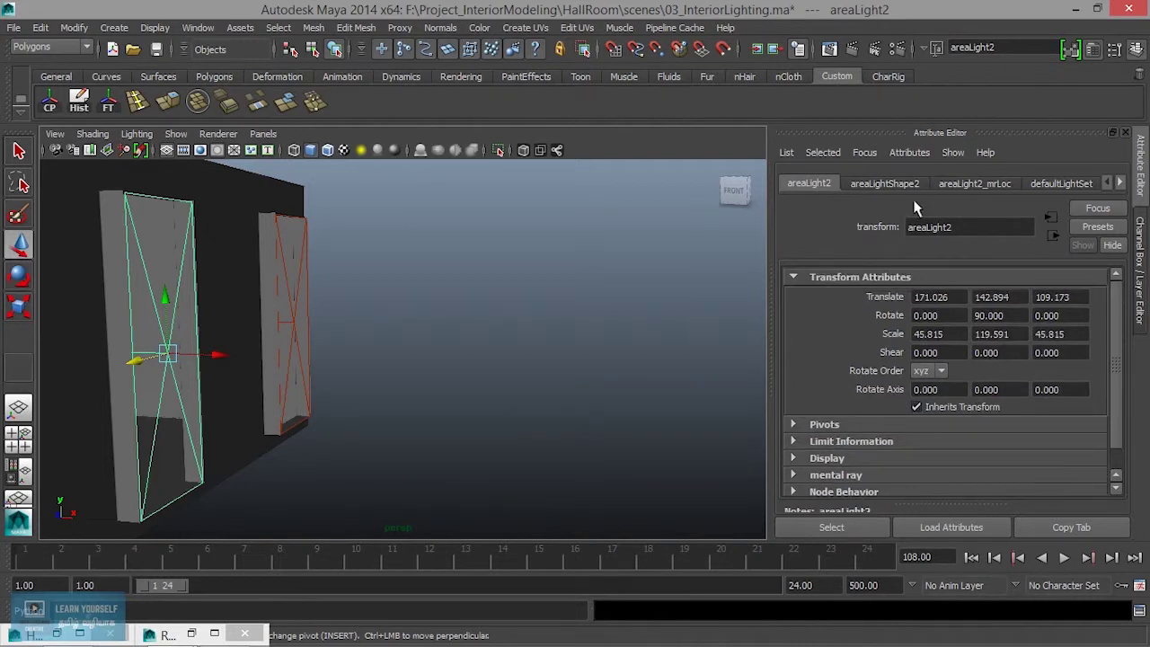
Set areaLight2's mia_portal_light1 Intensity Multiplier to 25.
left_click(942, 187)
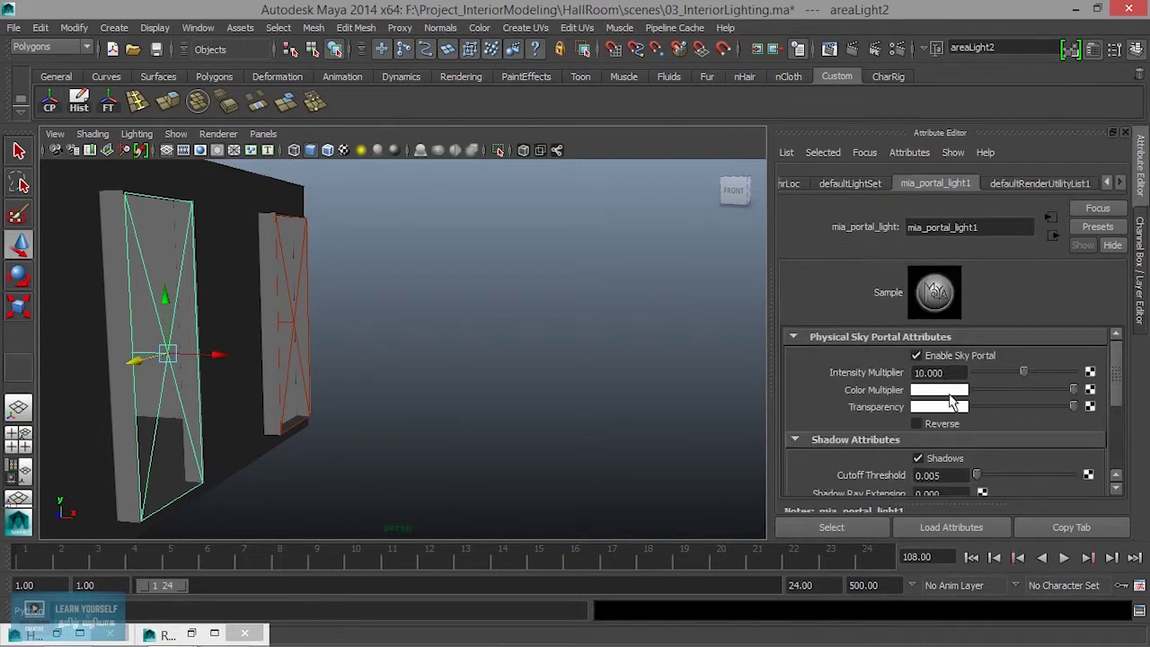
left_click(955, 372)
type("25")
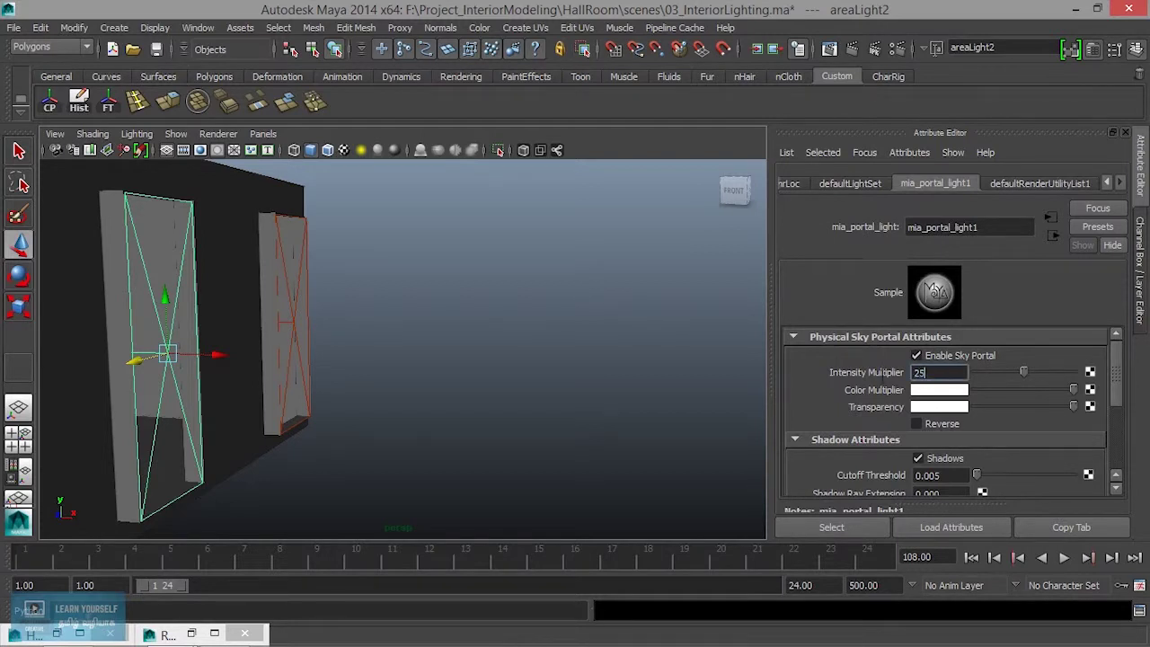
key("Return")
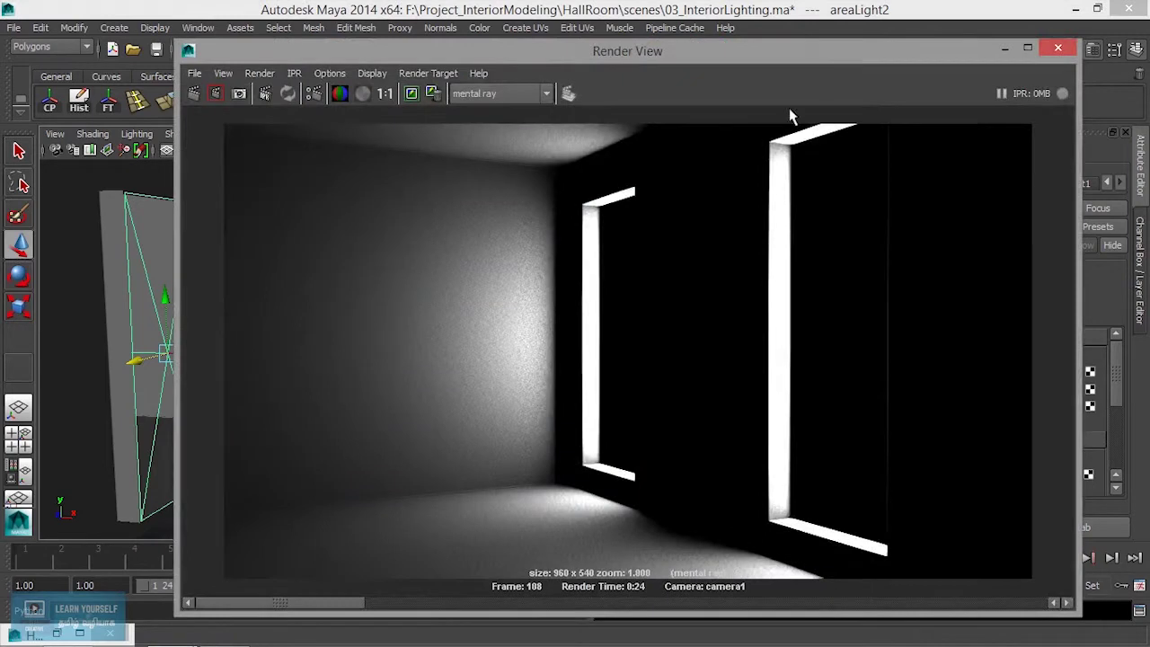
Render the room at intensity 25, compare it with the kept image, then minimize Render View.
left_click(193, 94)
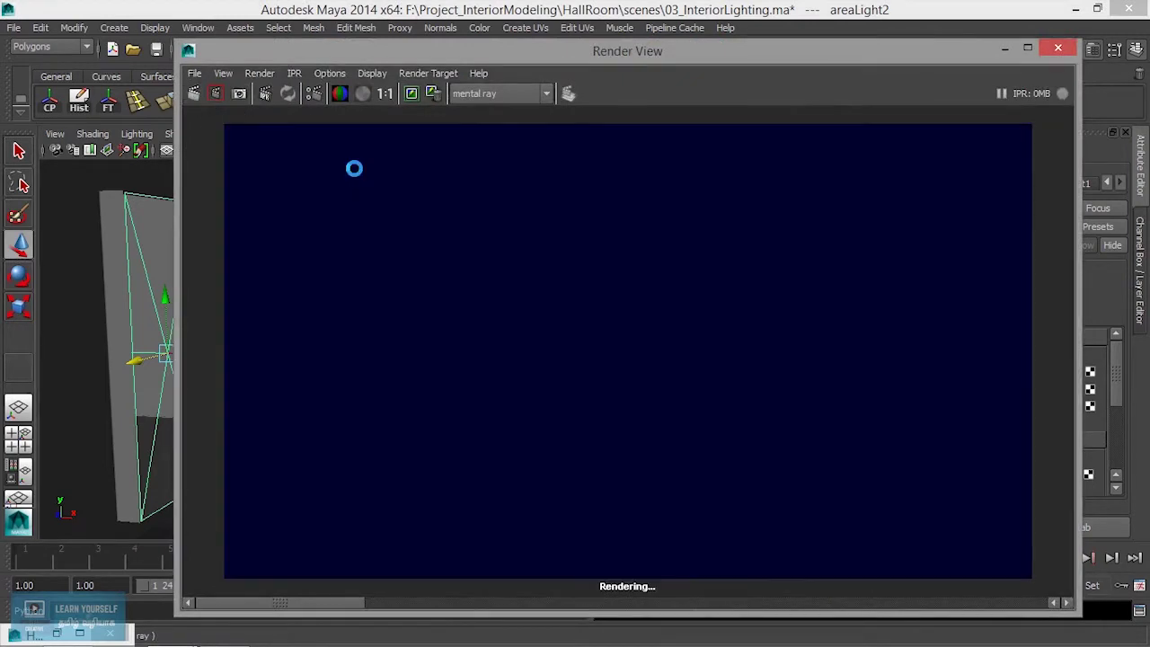
mouse_move(334, 611)
left_mouse_down()
mouse_move(497, 604)
mouse_move(345, 602)
left_mouse_up()
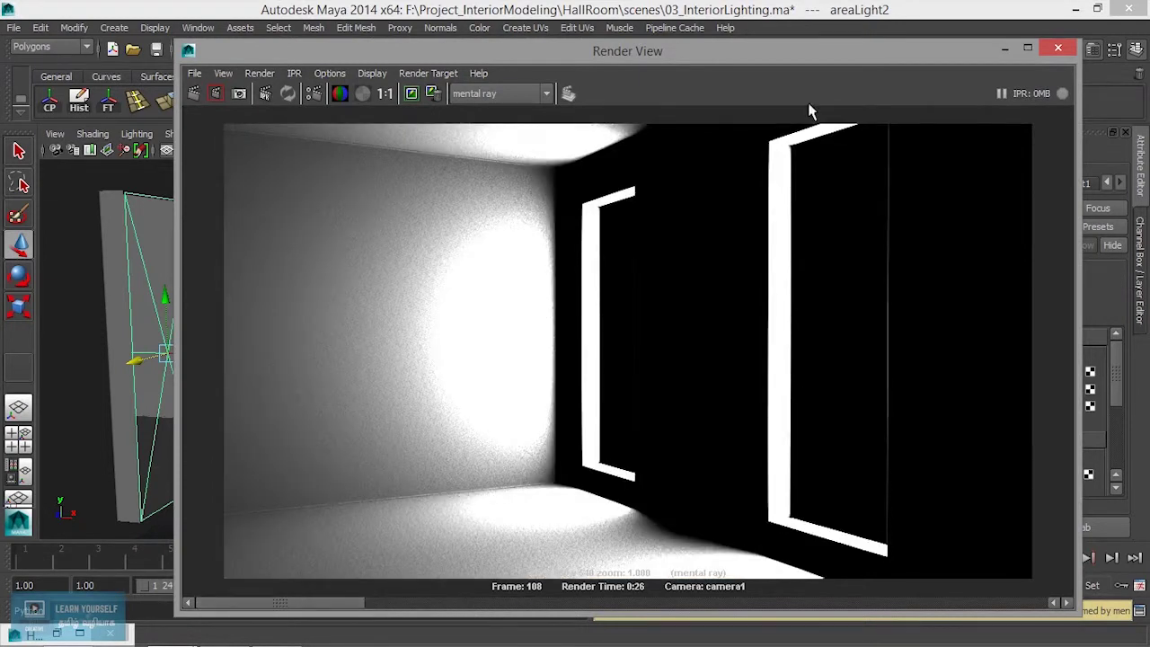
left_click(1005, 49)
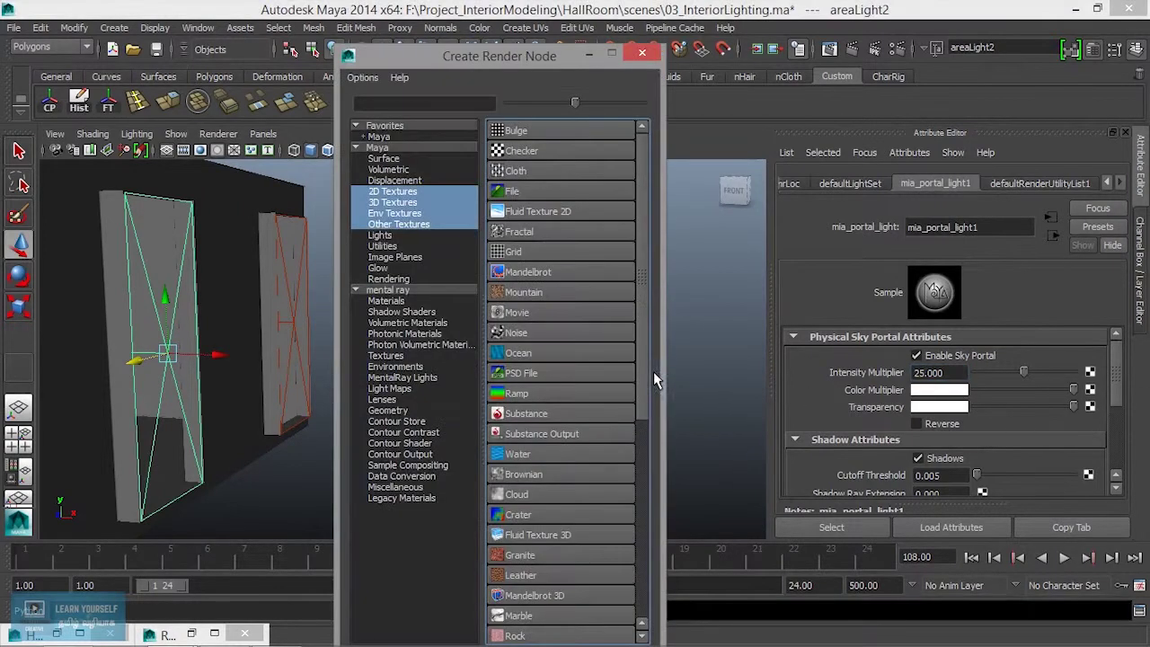
Create a mib_blackbody node from mental ray > MentalRay Lights and enter temperature 5500.
left_click_drag(471, 57, 377, 15)
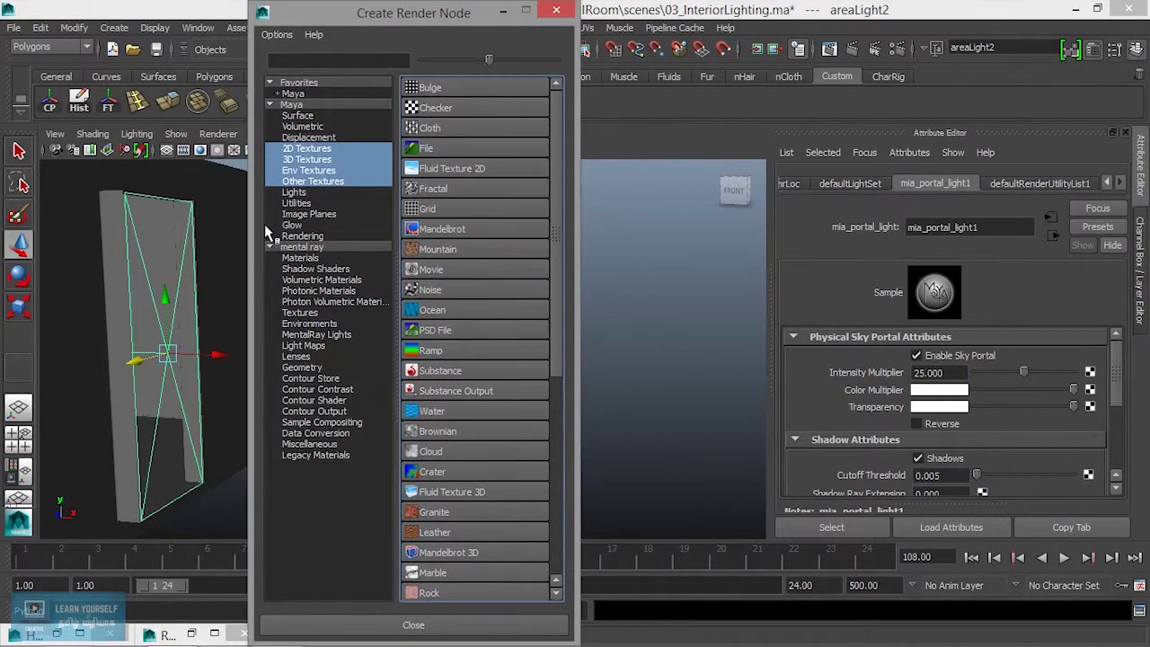
left_click(289, 358)
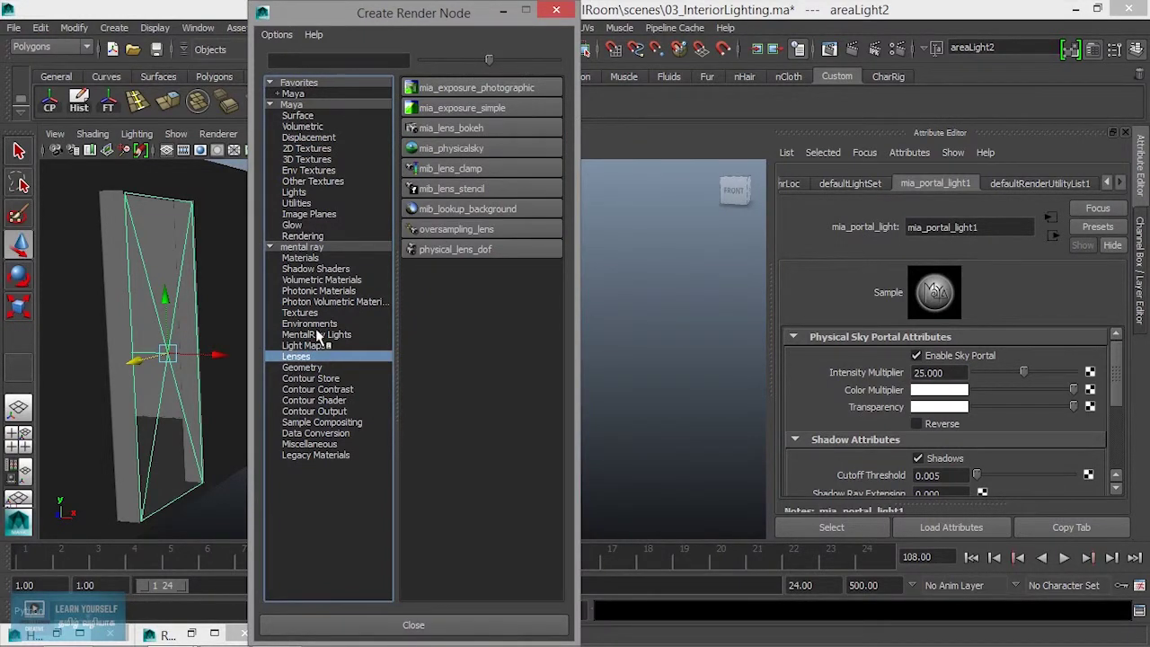
left_click(317, 335)
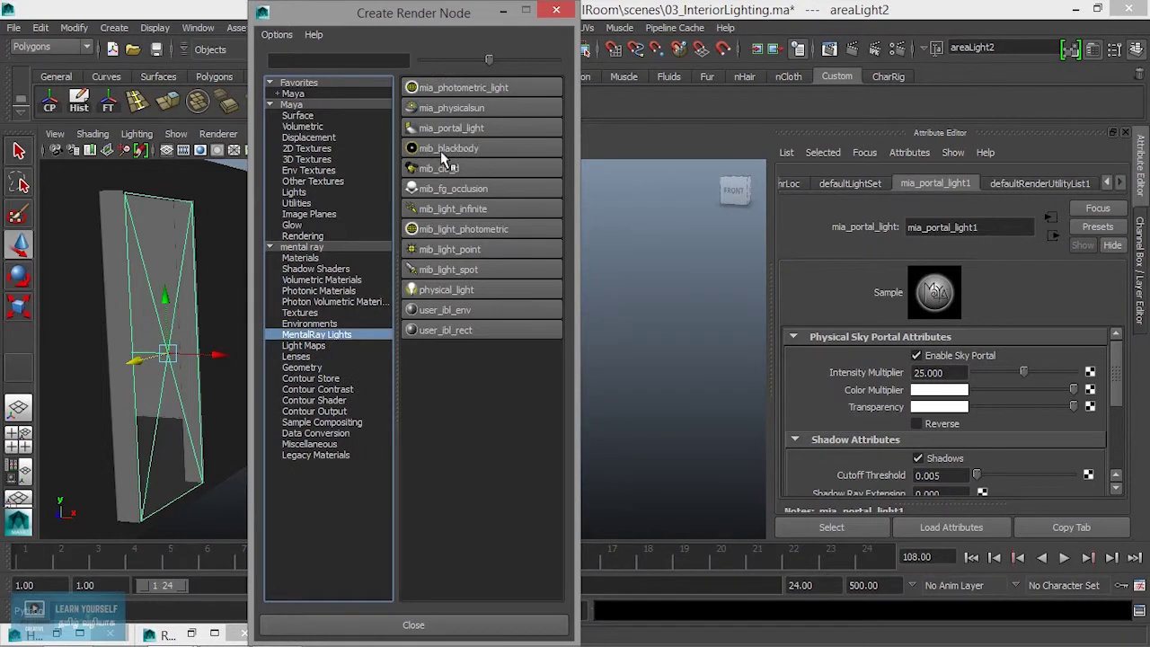
left_click(473, 150)
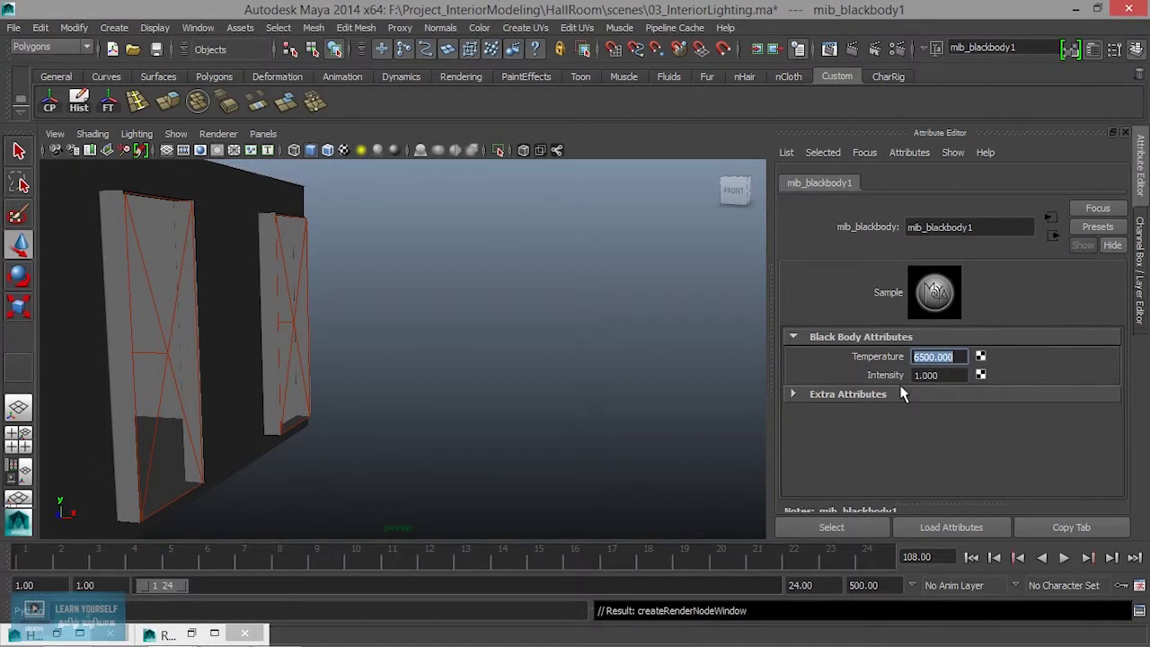
type("5500")
Keep the earlier renders, then re-render the room with the blackbody tint and compare it.
left_click(830, 50)
left_click(411, 93)
left_click(1004, 47)
left_click(828, 50)
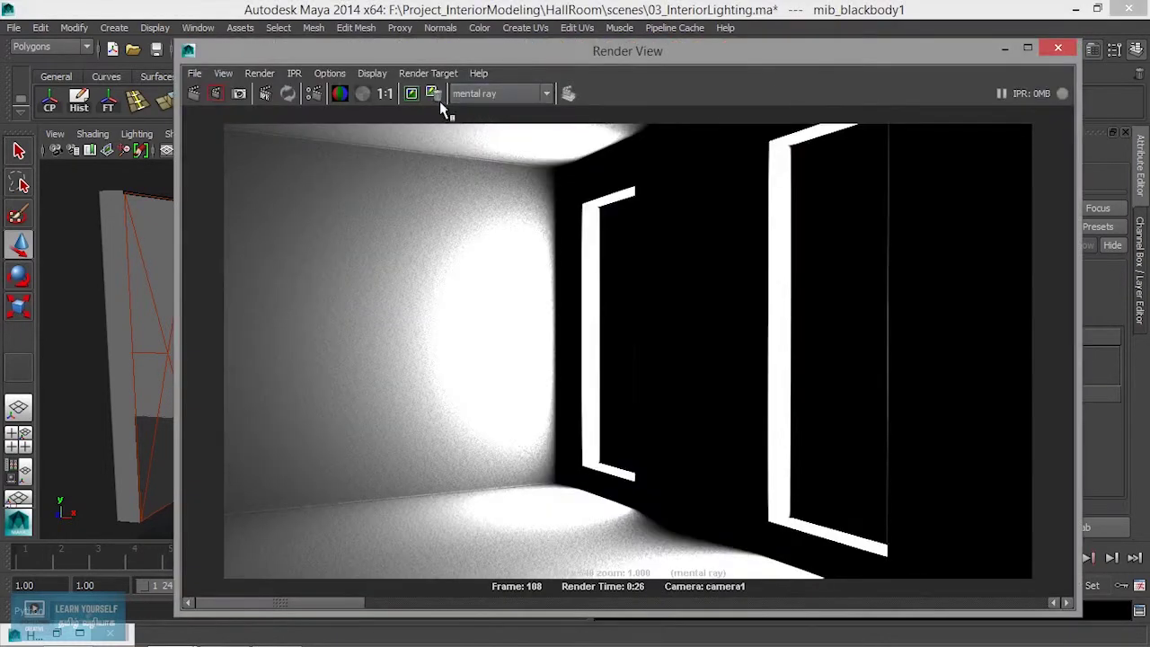
left_click(409, 95)
left_click(214, 95)
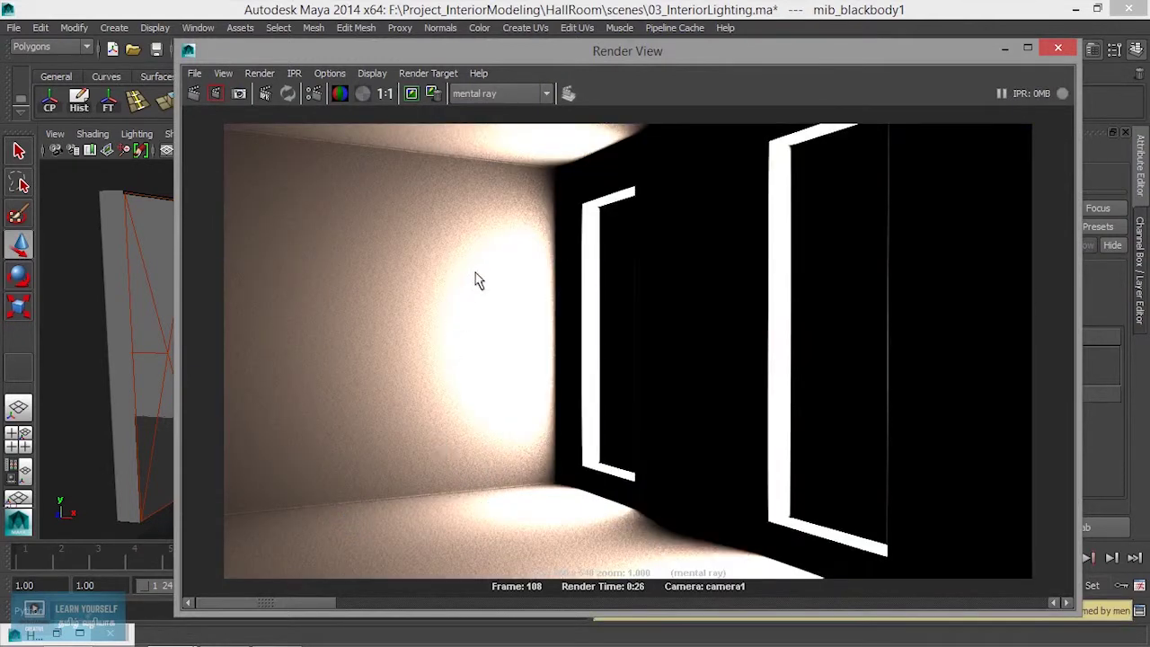
mouse_move(331, 611)
left_mouse_down()
mouse_move(435, 604)
mouse_move(334, 601)
left_mouse_up()
left_click(1004, 47)
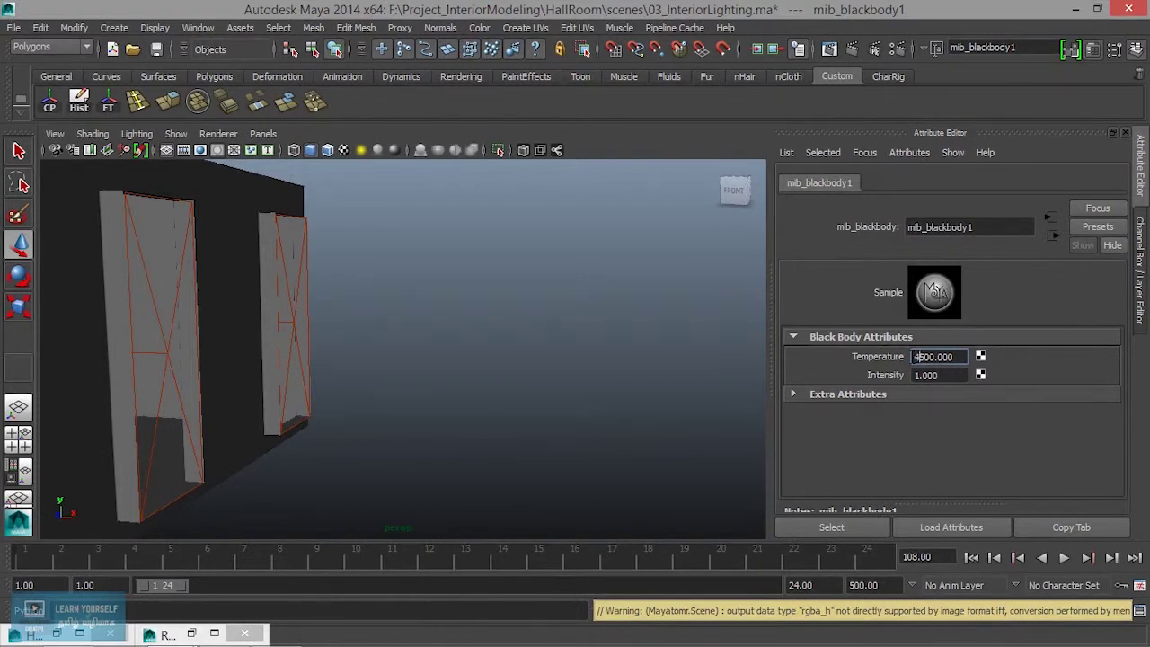
Mark a horizontal strip across the room image and render just that region.
left_click(832, 50)
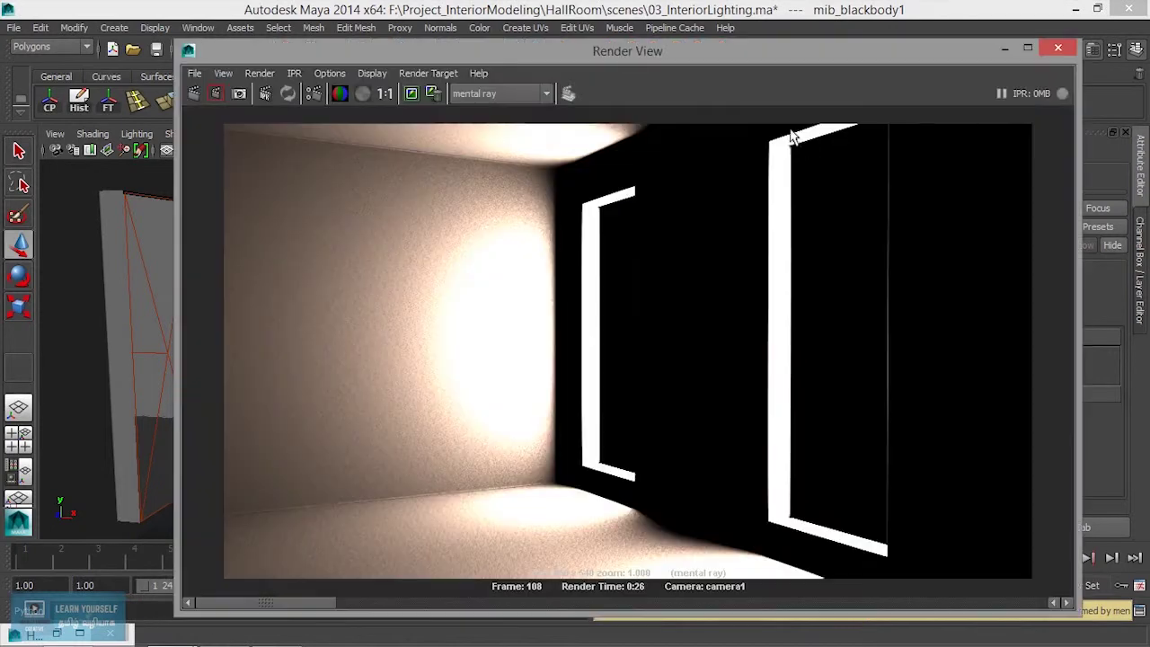
left_click_drag(211, 191, 1058, 264)
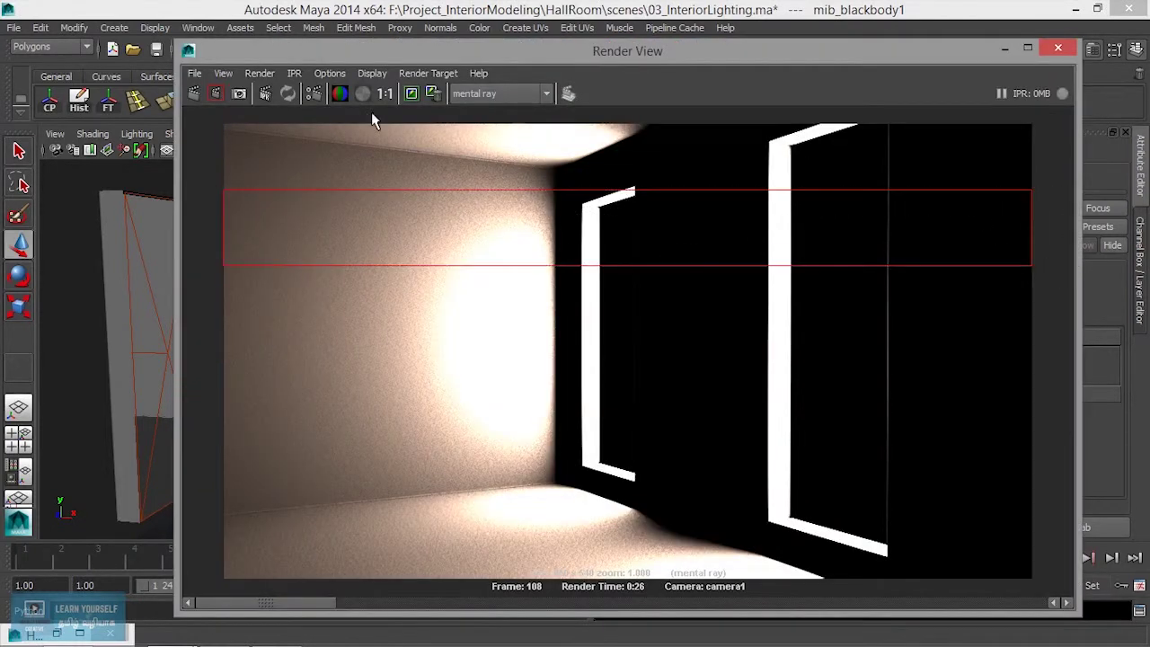
left_click(216, 94)
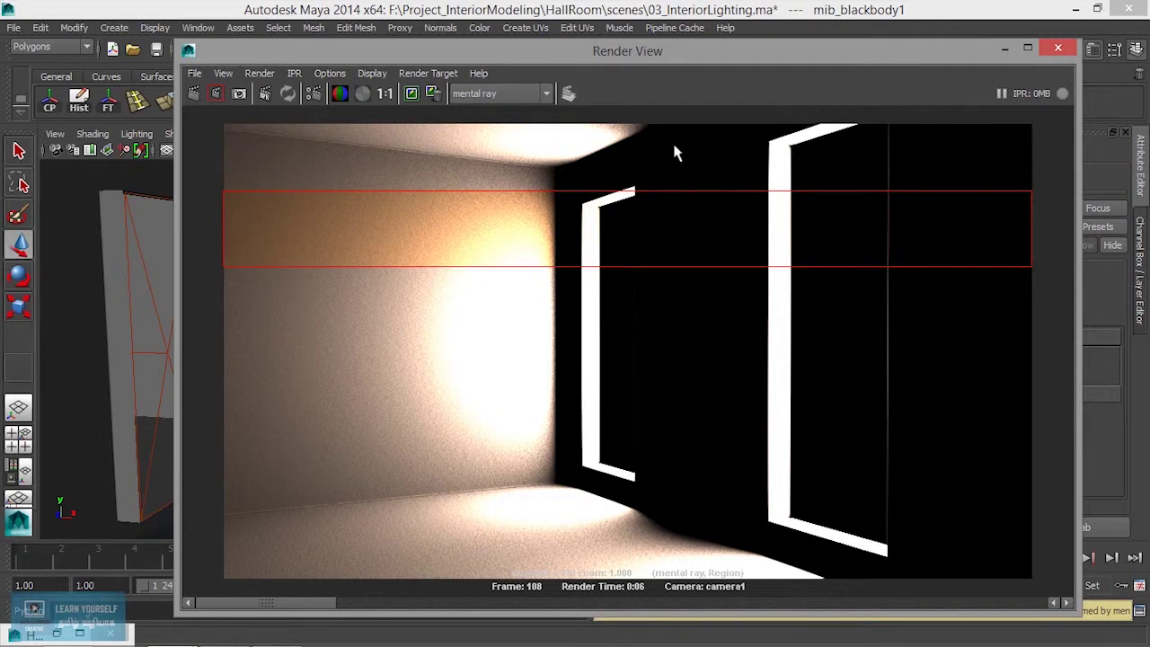
left_click(1001, 52)
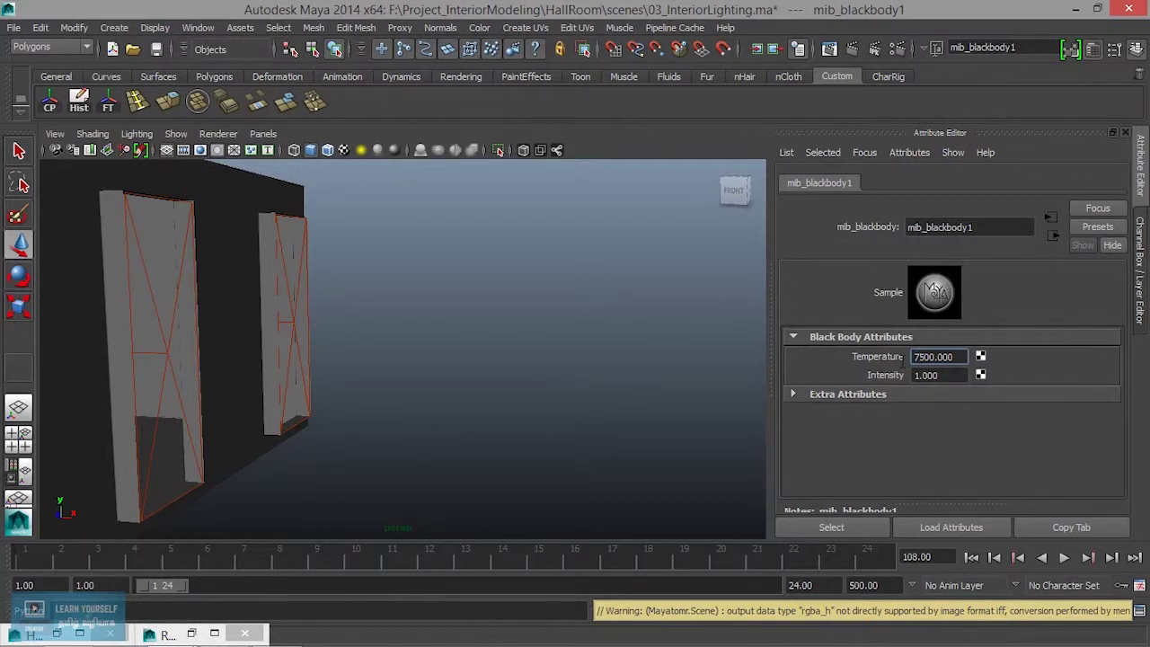
Re-render the strip with Temperature 7500, then again with another temperature to compare.
left_click(828, 48)
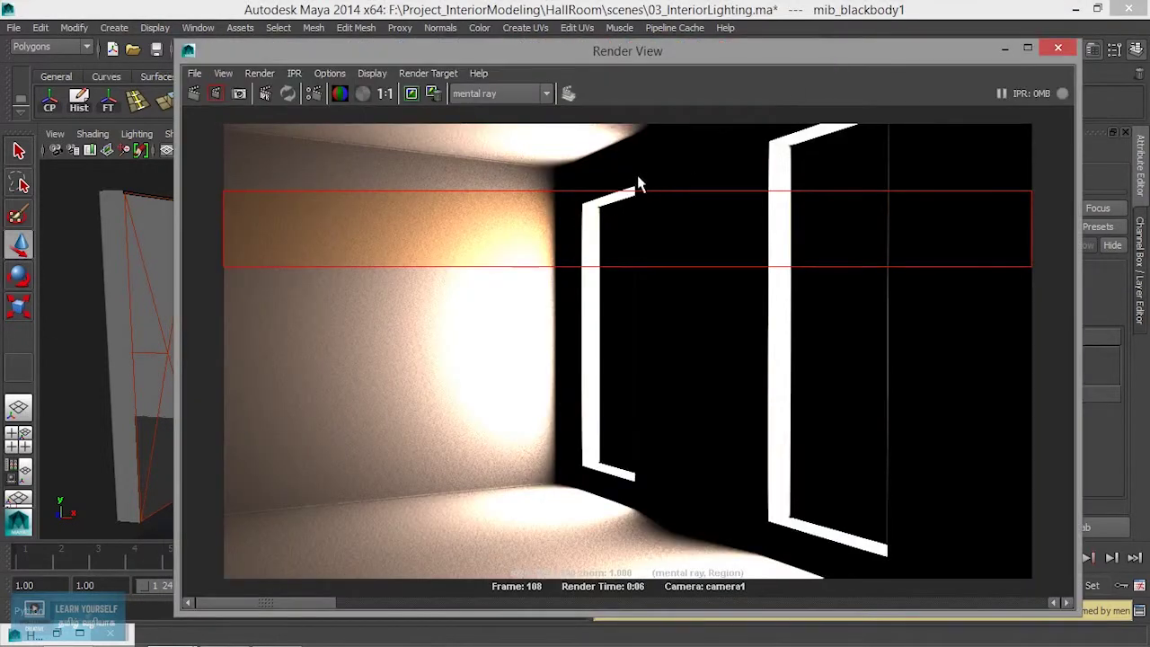
left_click(216, 93)
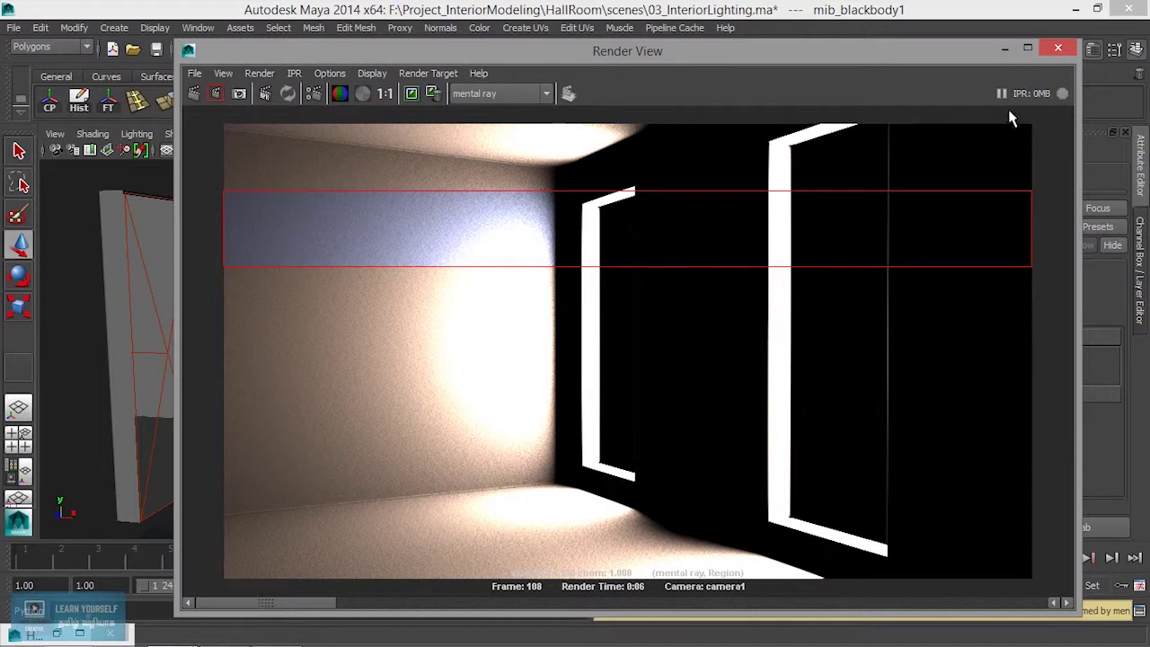
left_click(1005, 49)
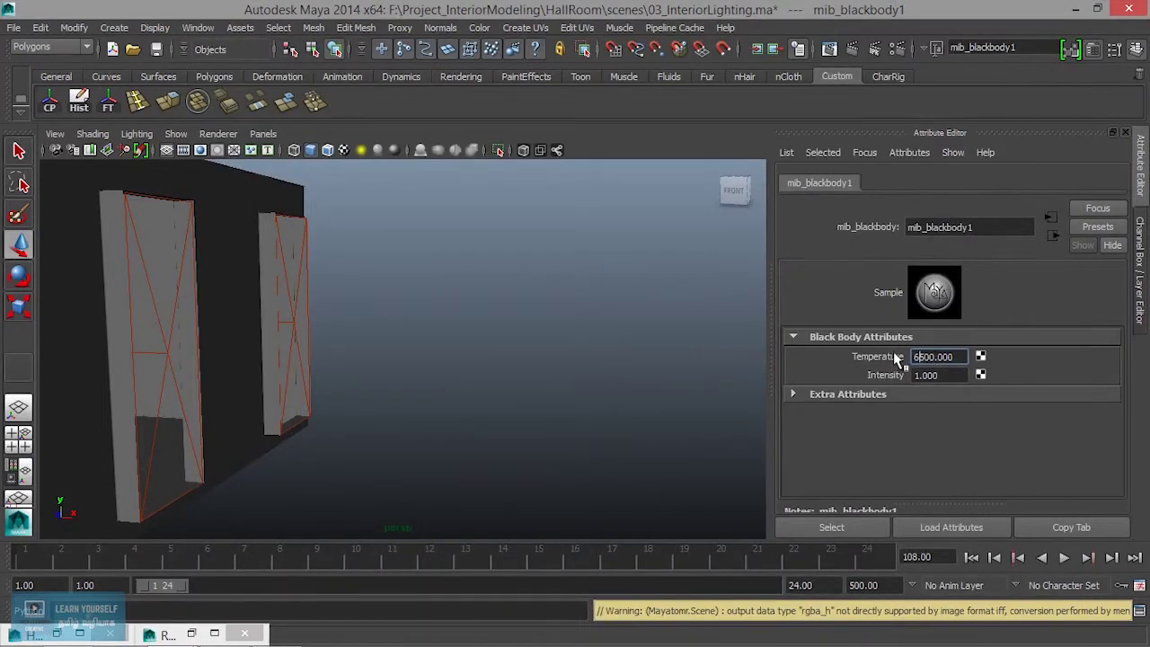
left_click(827, 50)
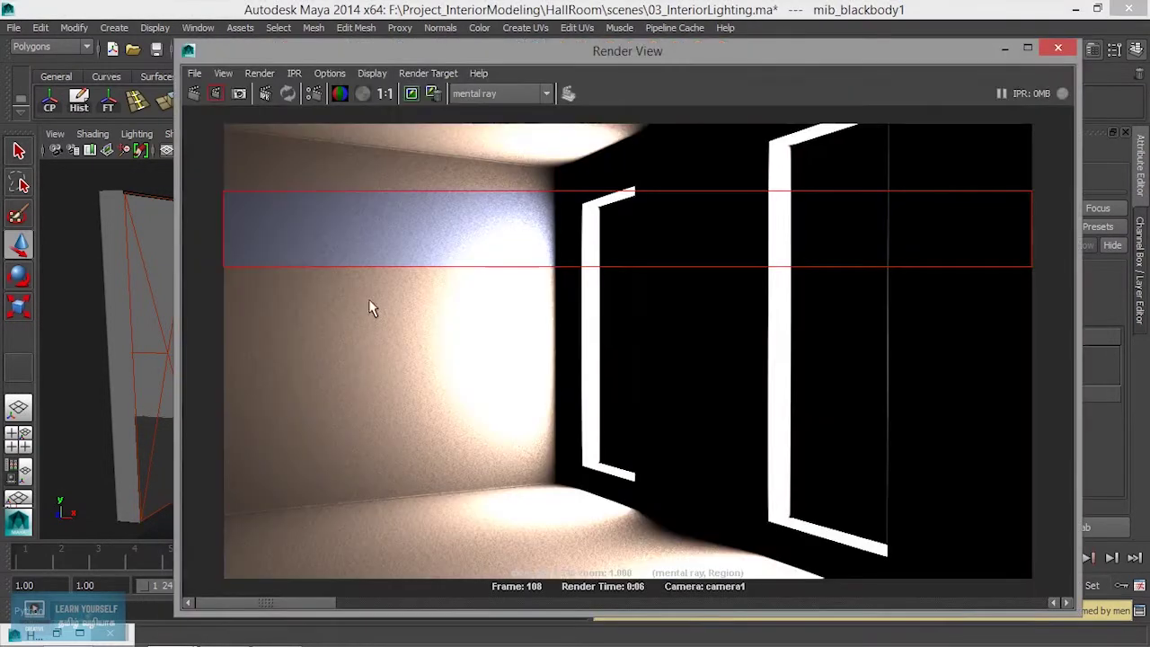
left_click(215, 95)
left_click(215, 94)
Enable Final Gathering on the Indirect Lighting tab of the mental ray Render Settings.
left_click(312, 93)
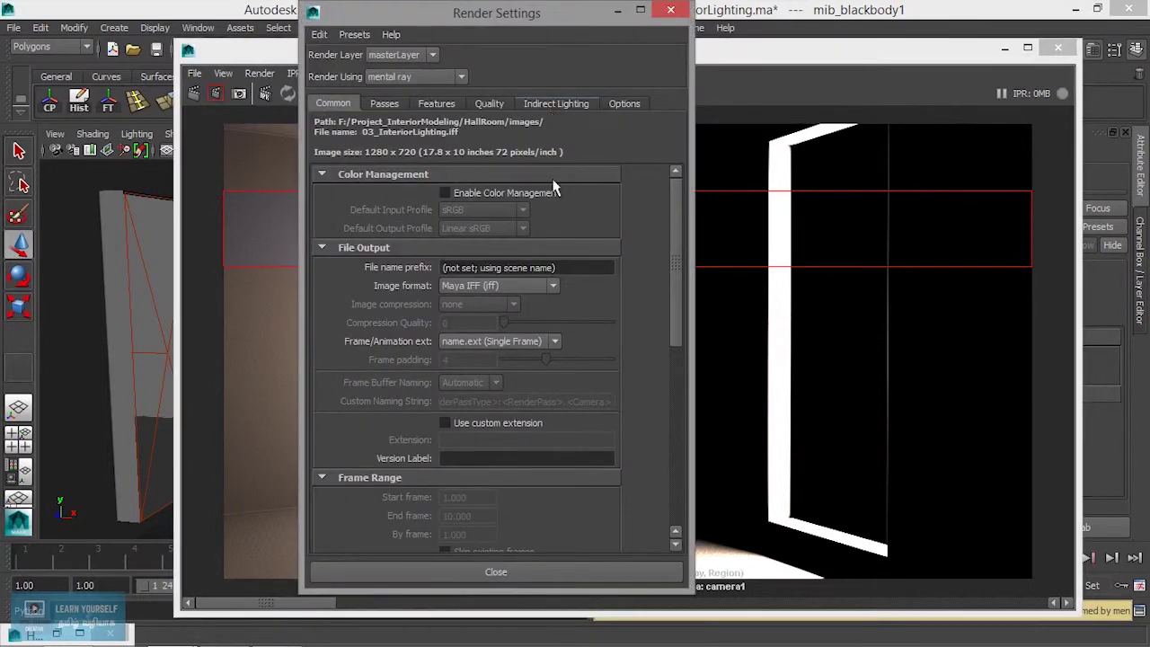
left_click(556, 107)
left_click(447, 408)
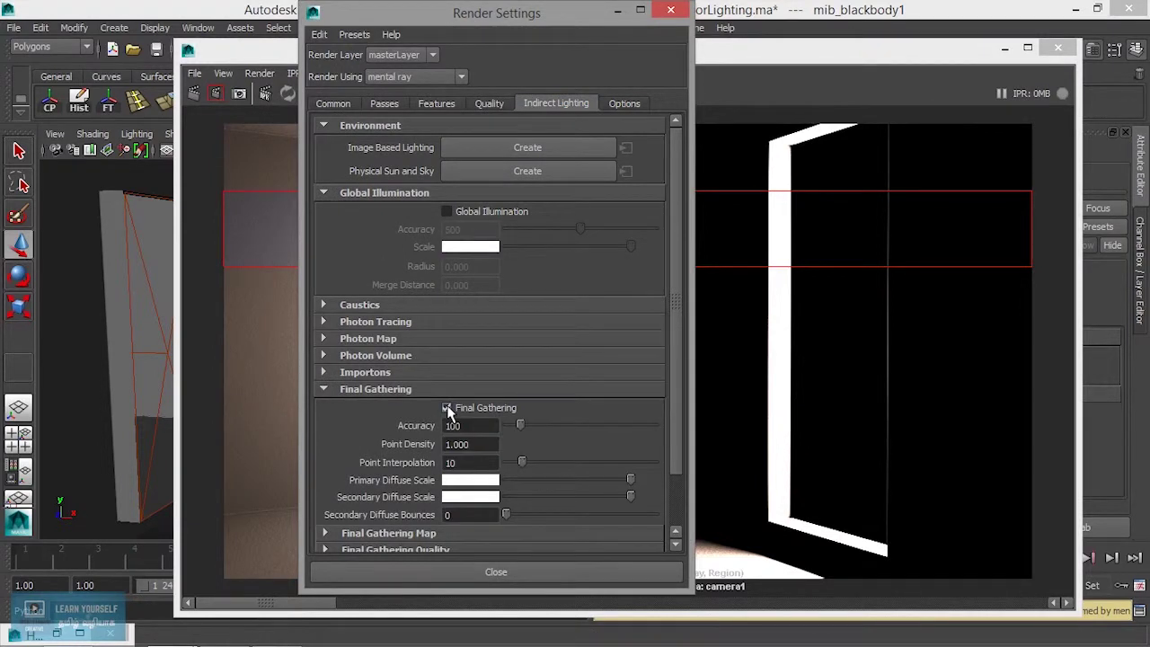
left_click(618, 11)
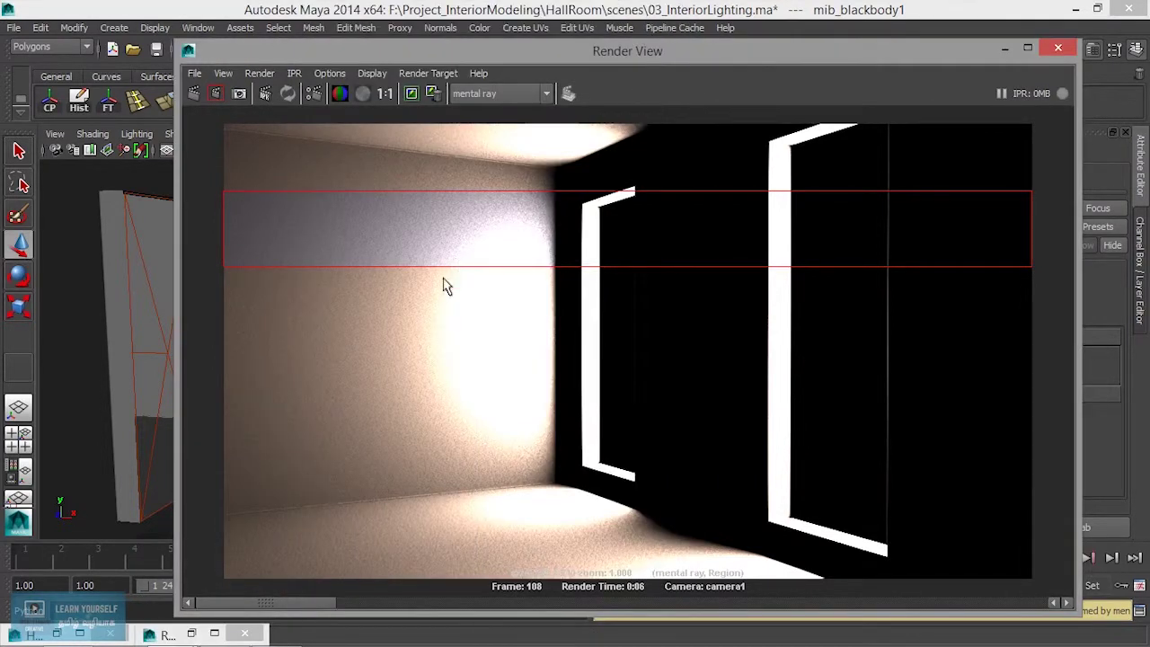
Render the whole room with final gathering, compare it, and minimize Render View.
left_click(194, 95)
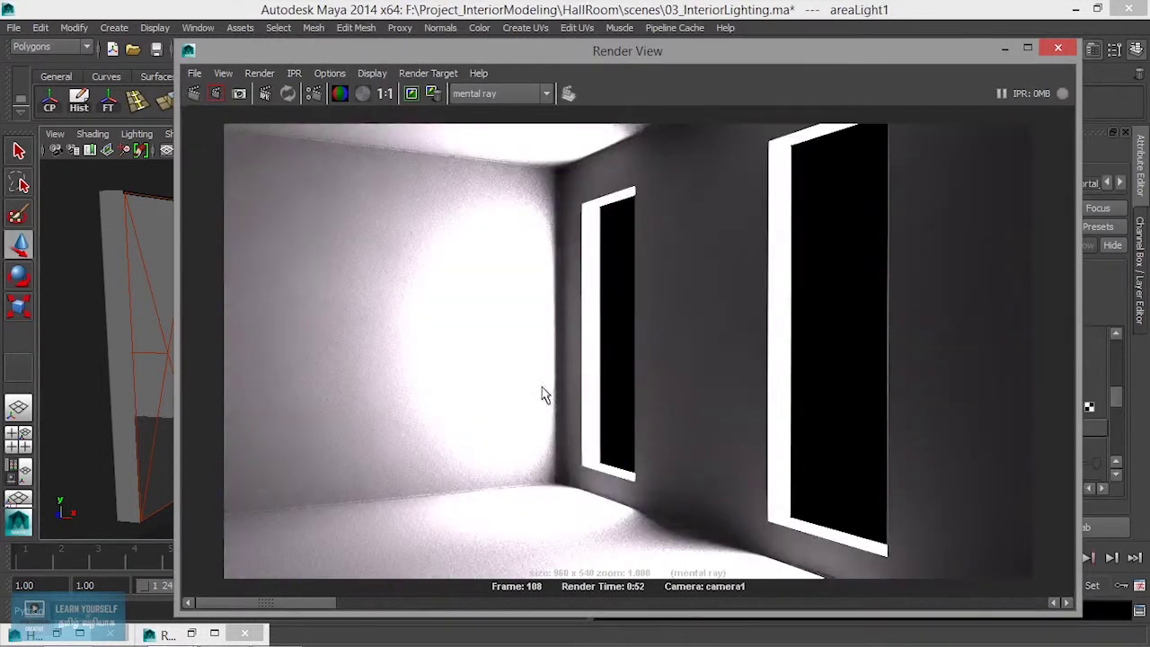
mouse_move(305, 602)
left_mouse_down()
mouse_move(351, 602)
mouse_move(303, 602)
left_mouse_up()
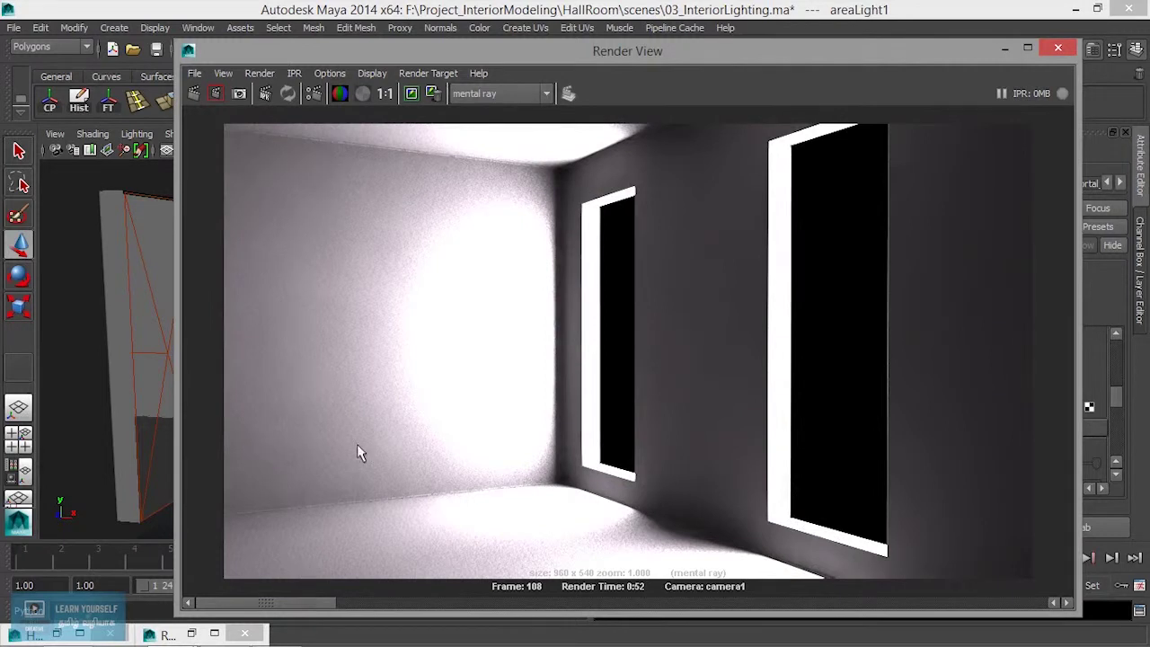
left_click(1027, 47)
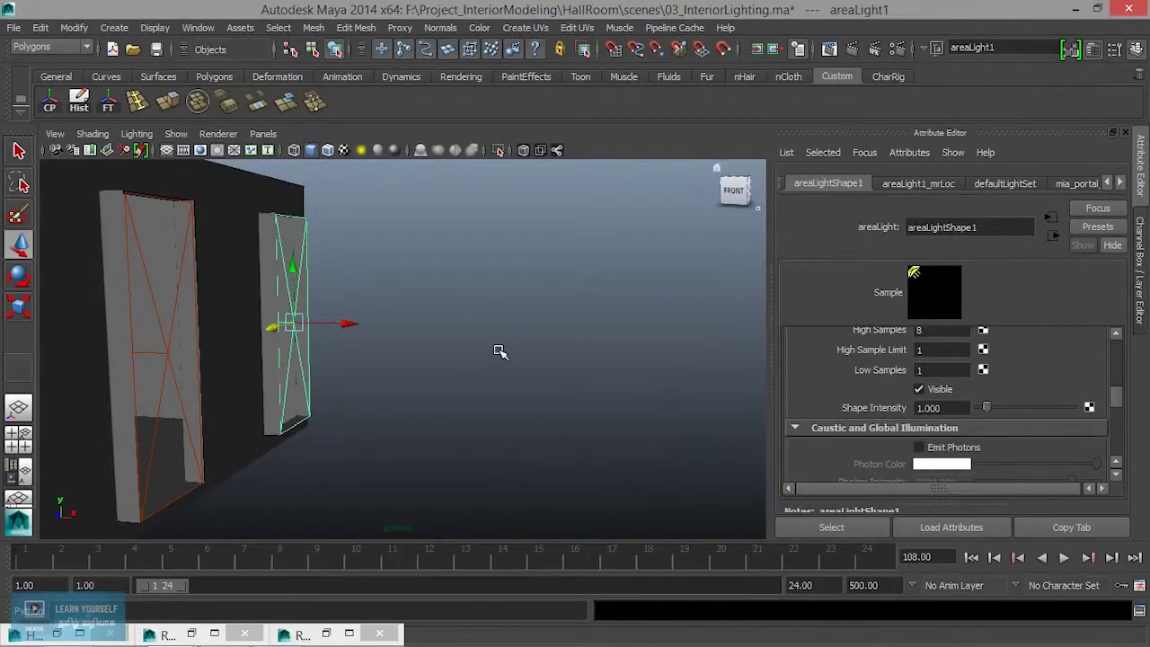
Orbit to the window light and set areaLight1's portal Intensity Multiplier to 15.
scroll(898, 396, "down", 5)
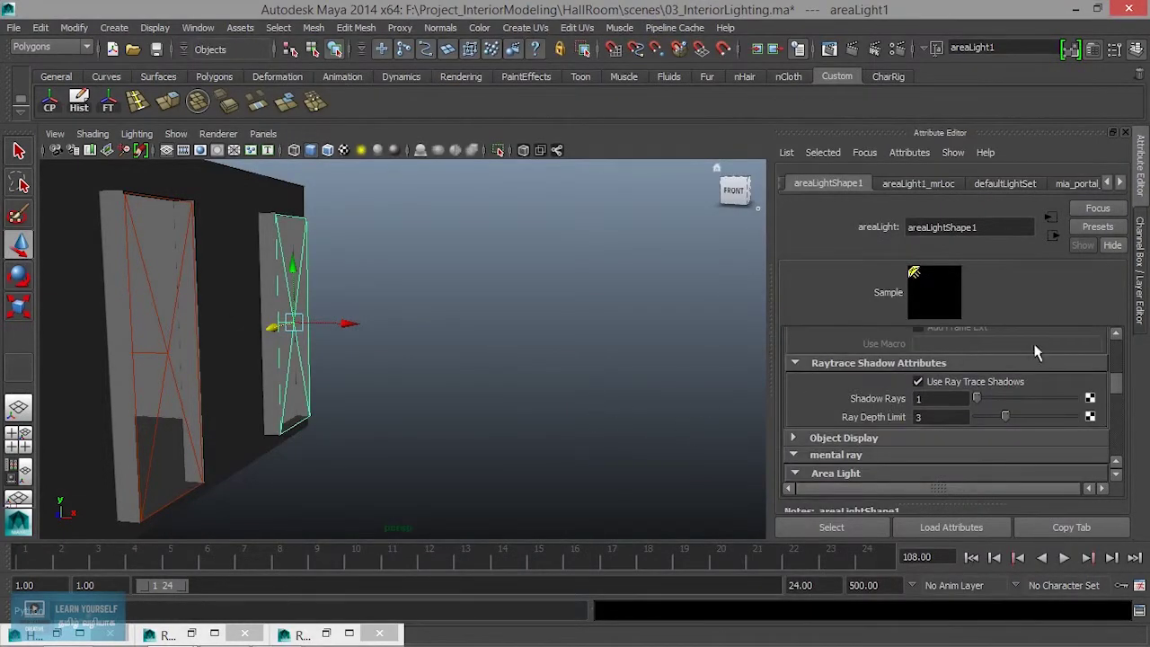
mouse_move(375, 375)
left_mouse_down("alt")
mouse_move(292, 387)
mouse_move(422, 410)
mouse_move(580, 398)
left_mouse_up("alt")
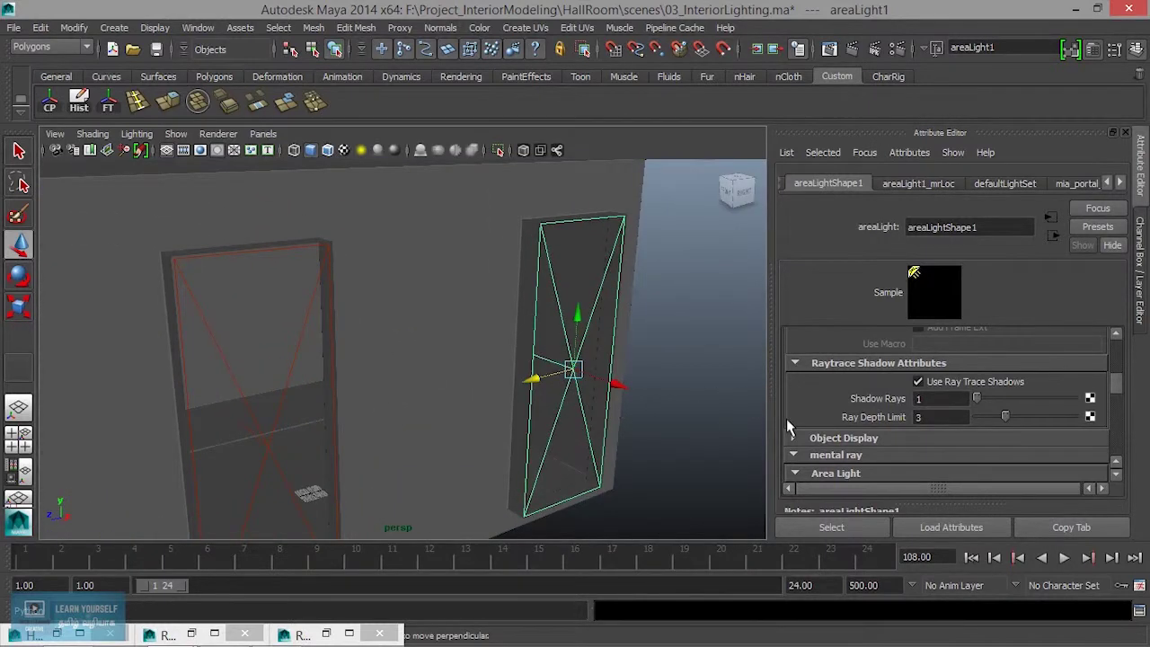
left_click(1087, 184)
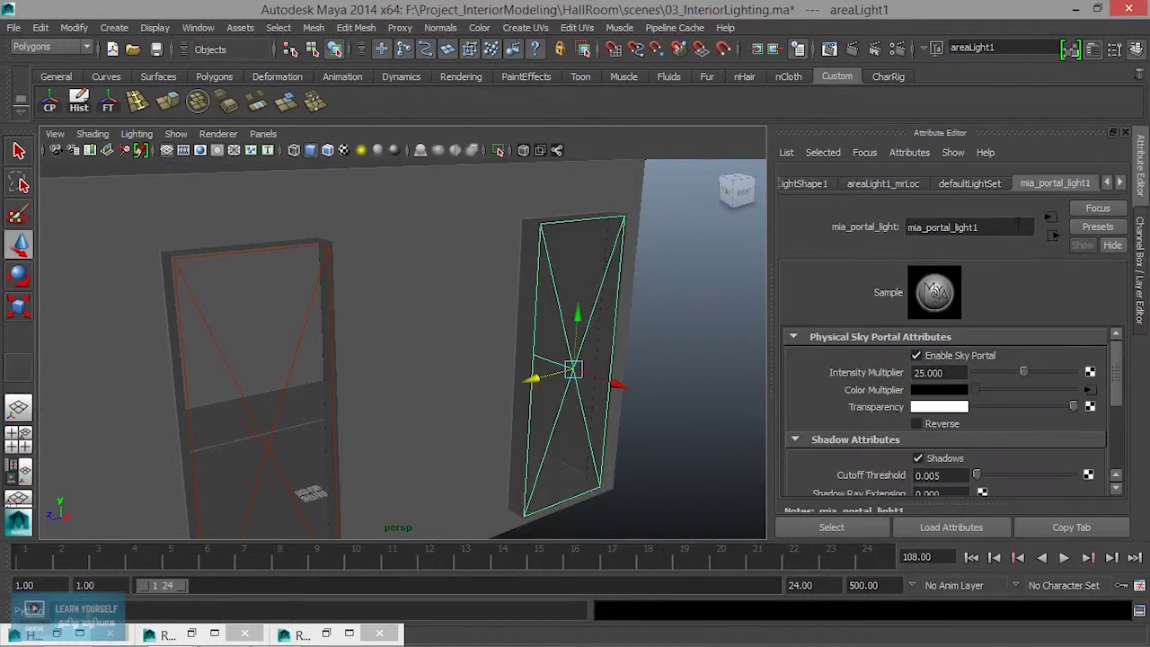
double_click(928, 372)
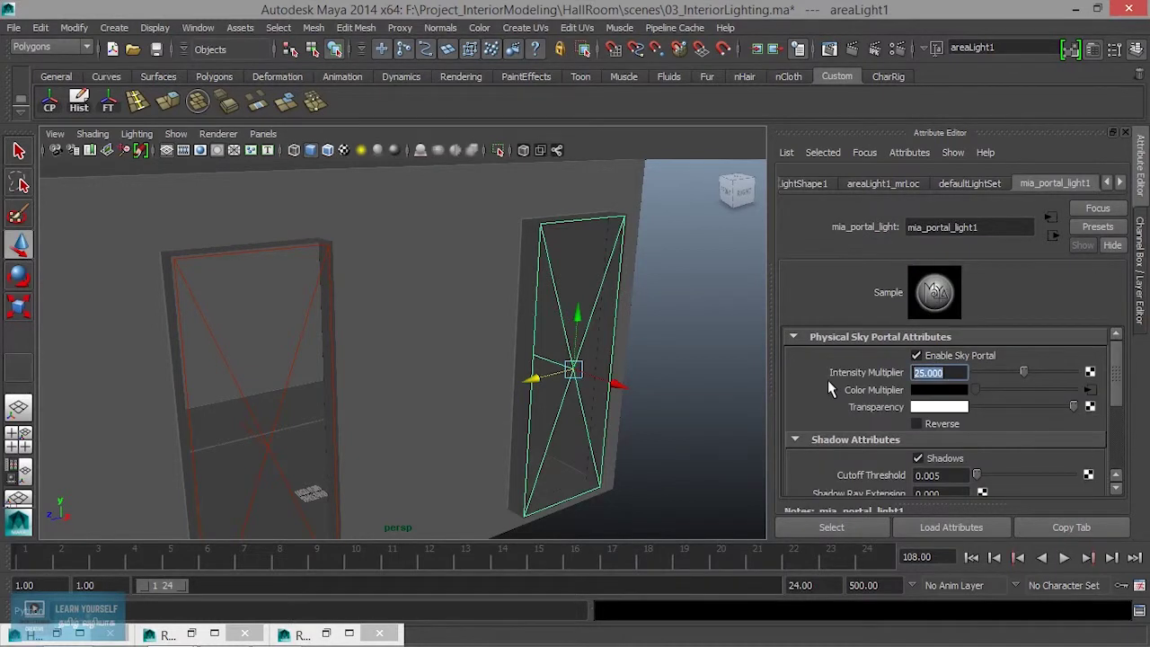
type("10")
key("BackSpace")
type("5")
key("Return")
left_click(829, 52)
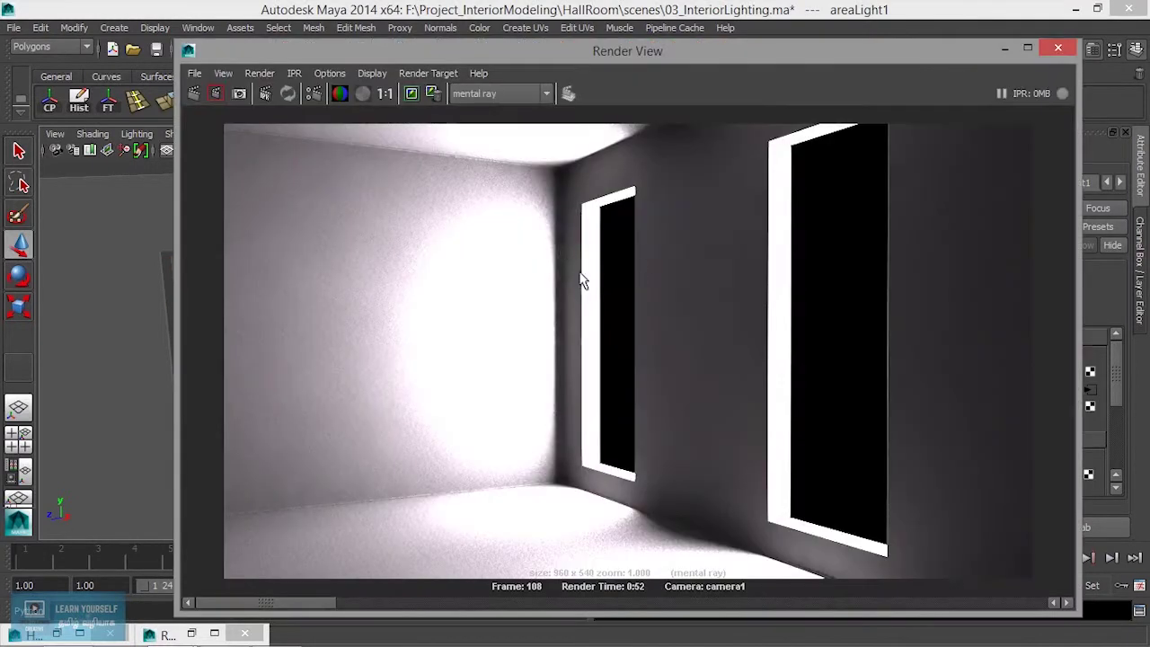
Store the current render, then region-render a horizontal strip across the room twice at the lowered portal intensity.
left_click(411, 94)
left_click_drag(459, 254, 916, 265)
left_click(216, 94)
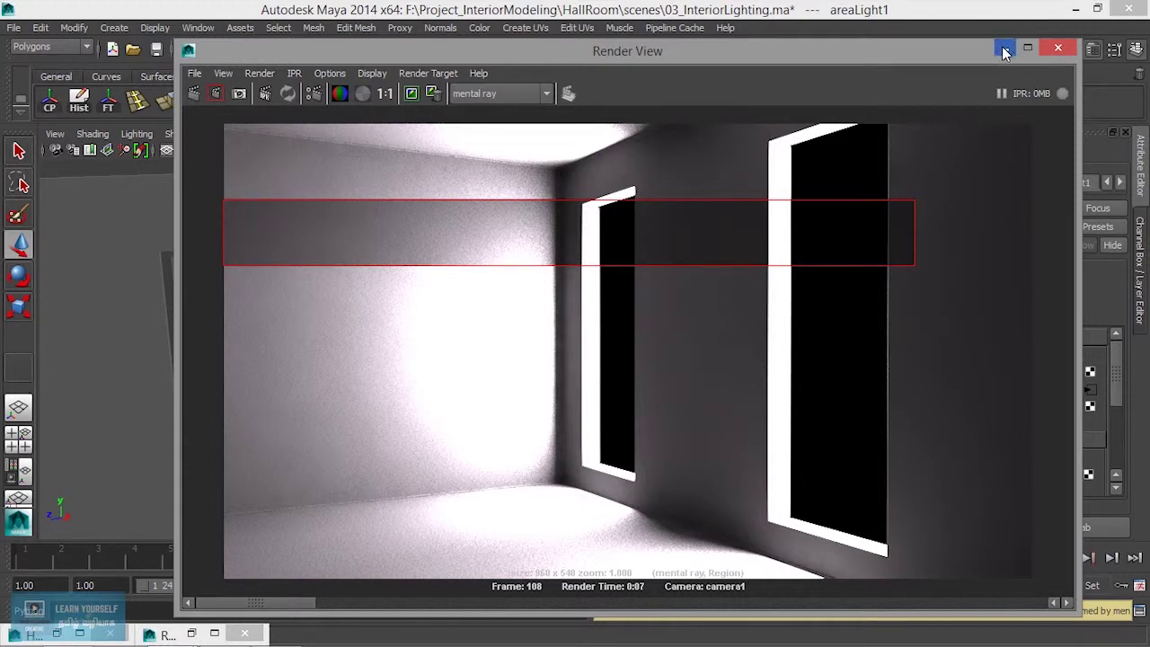
left_click(215, 93)
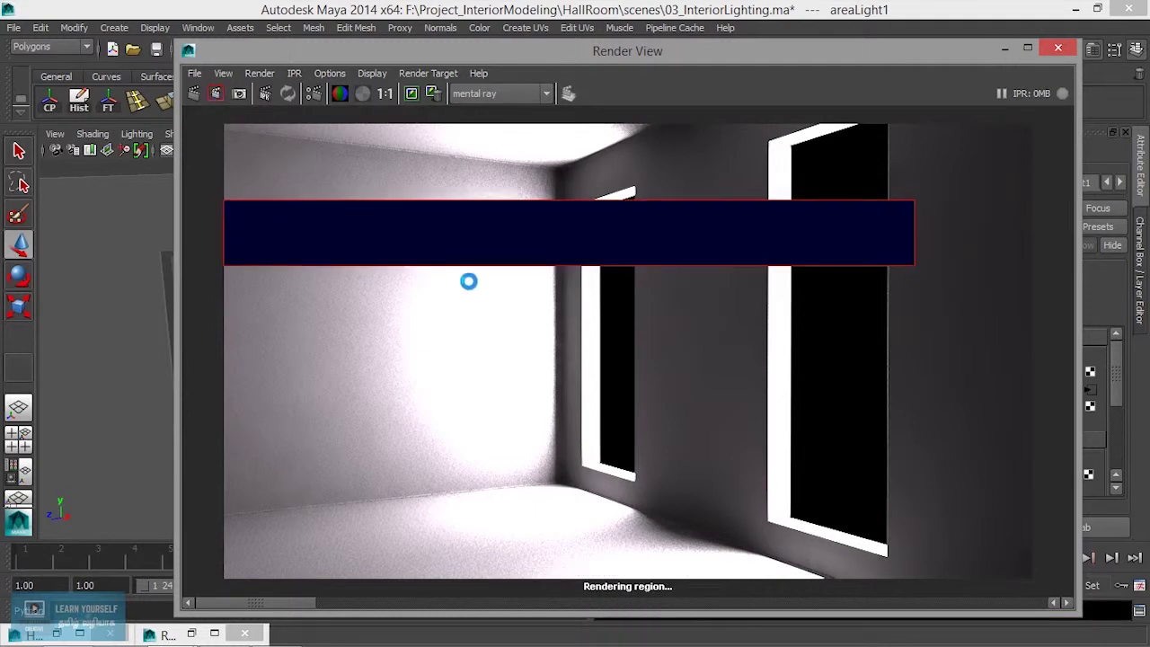